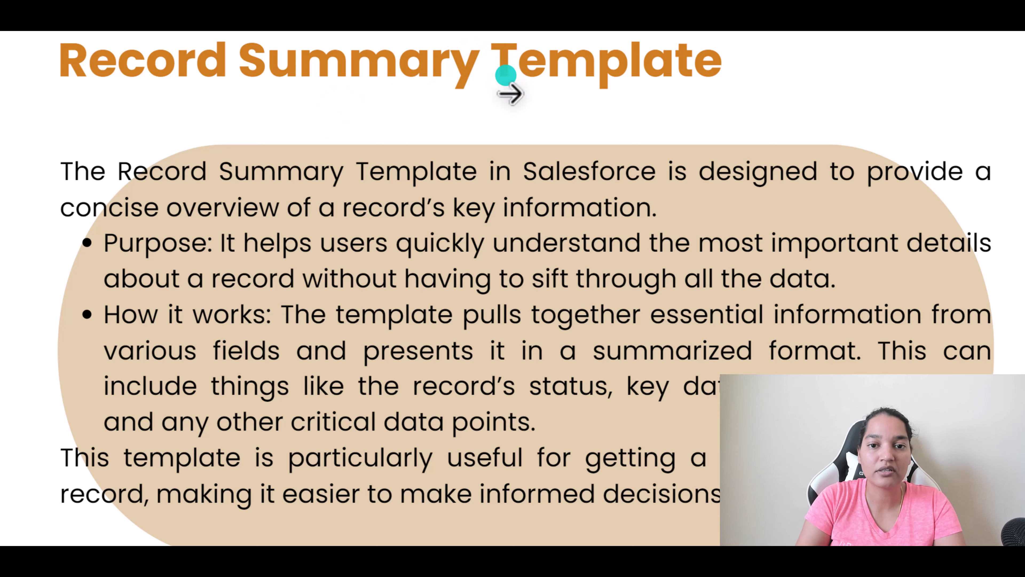
- Switch to the Salesforce browser window and open Prompt Builder in Setup
{"action": "key", "text": "alt+Tab"}
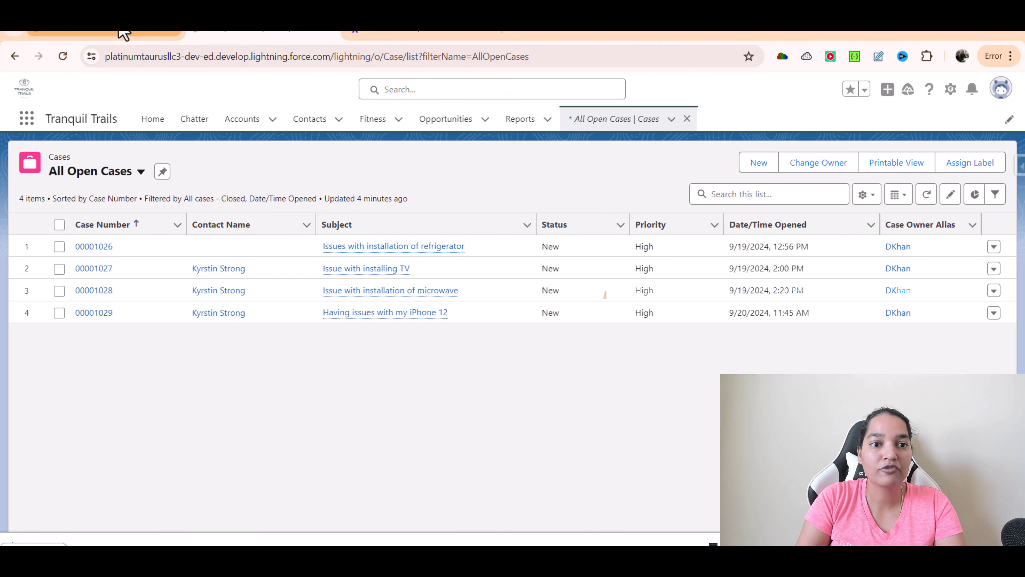
{"action": "left_click", "coordinate": [952, 91]}
{"action": "left_click", "coordinate": [922, 138]}
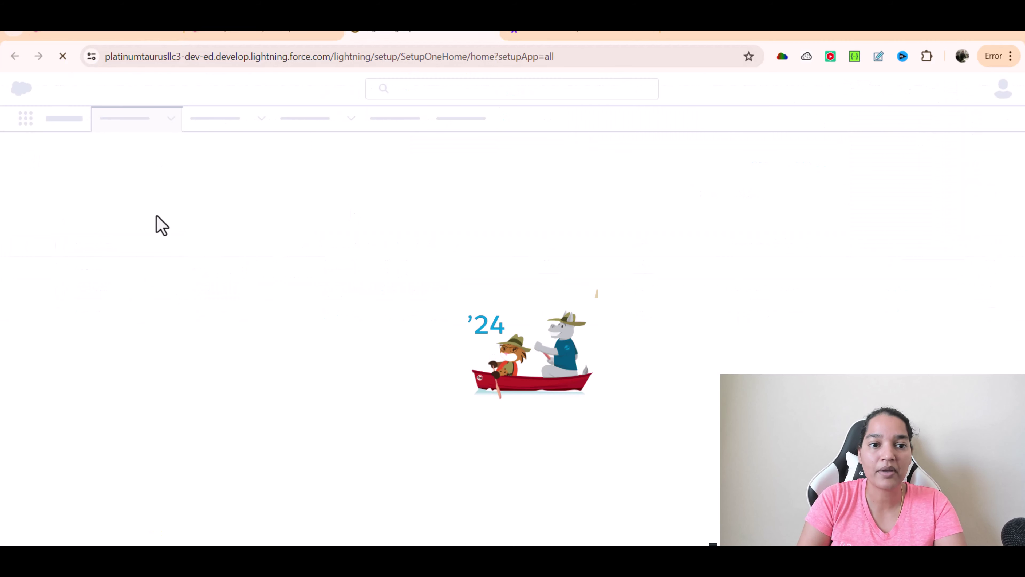
{"action": "left_click", "coordinate": [78, 157]}
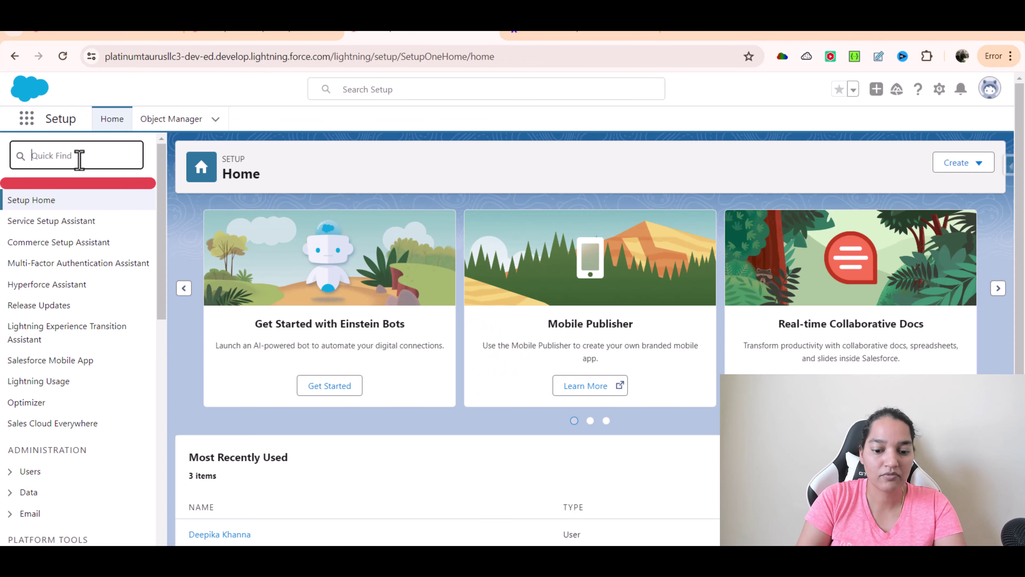
{"action": "type", "text": "prompt"}
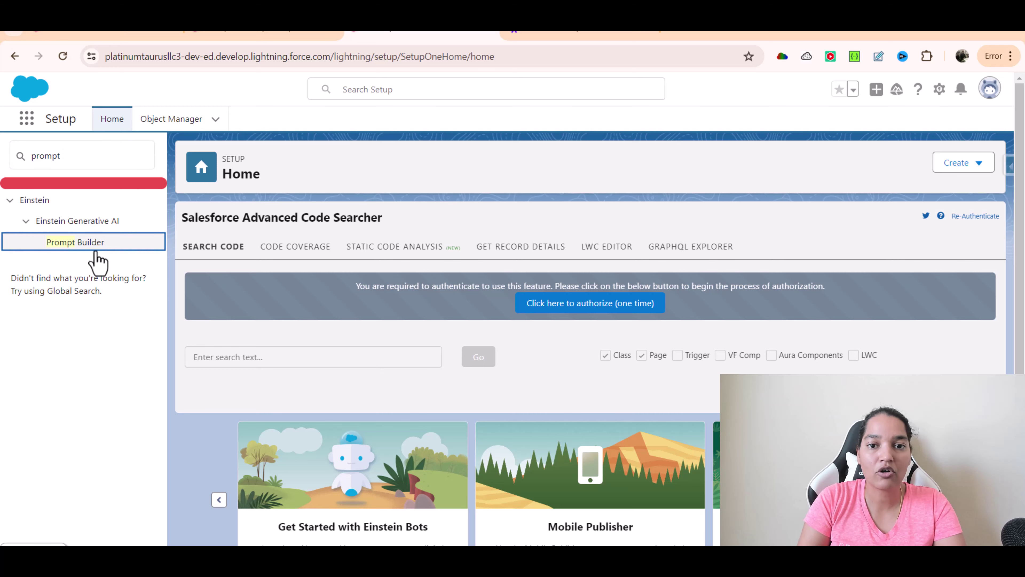
{"action": "left_click", "coordinate": [92, 241]}
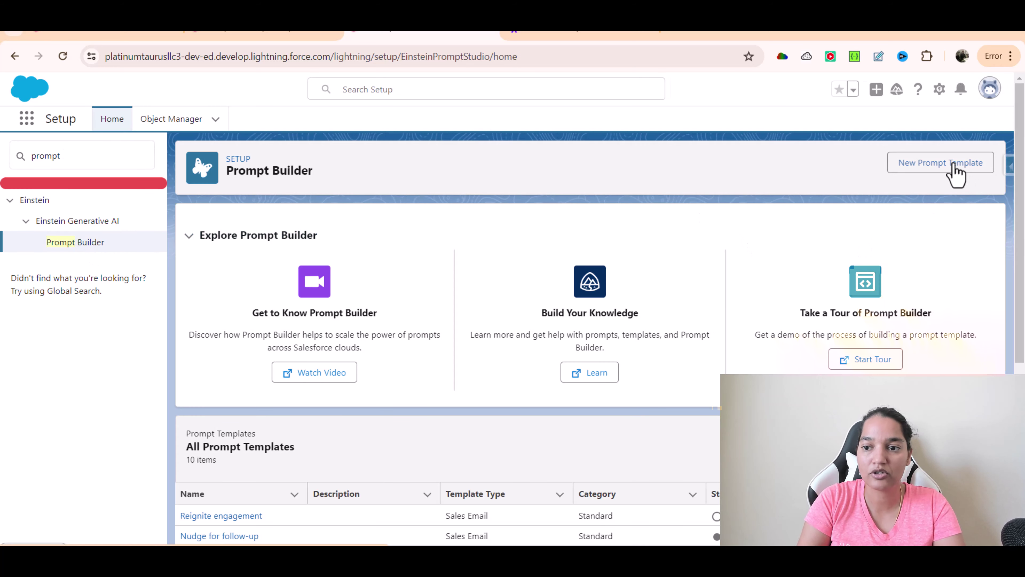
- Start a new prompt template of type Record Summary and name it Case Summary
{"action": "left_click", "coordinate": [952, 167]}
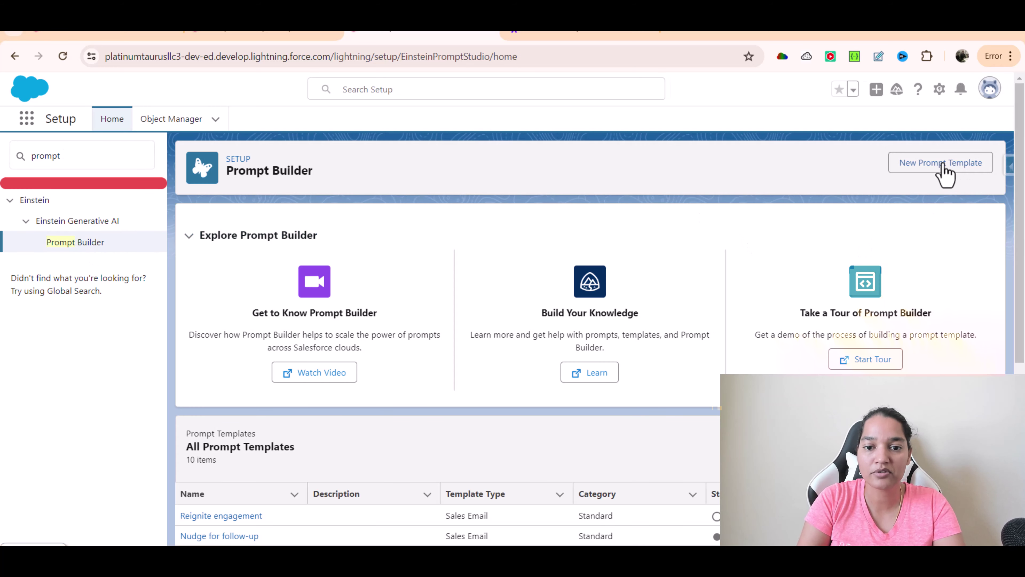
{"action": "left_click", "coordinate": [313, 265]}
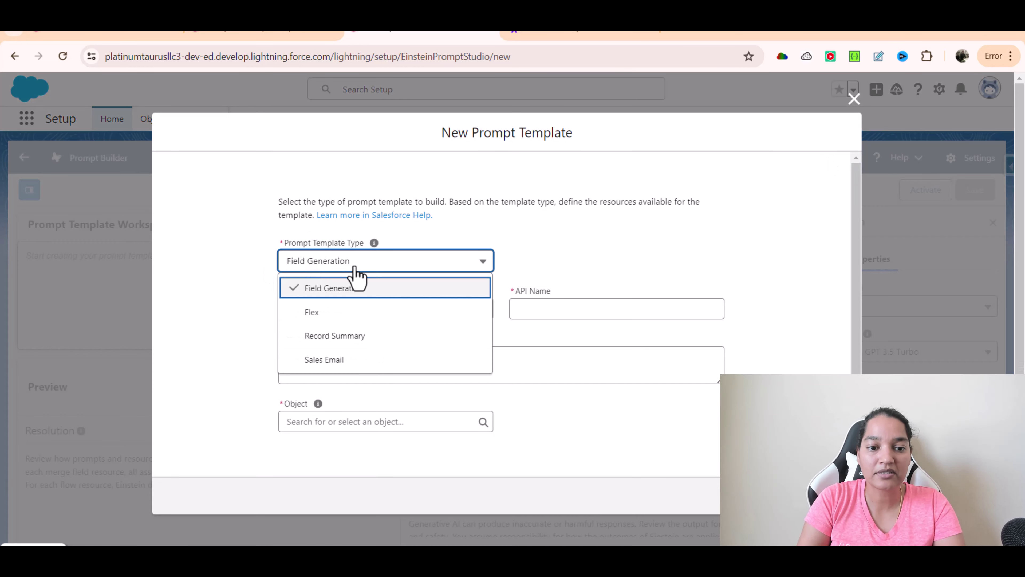
{"action": "left_click", "coordinate": [350, 338]}
{"action": "left_click", "coordinate": [372, 307]}
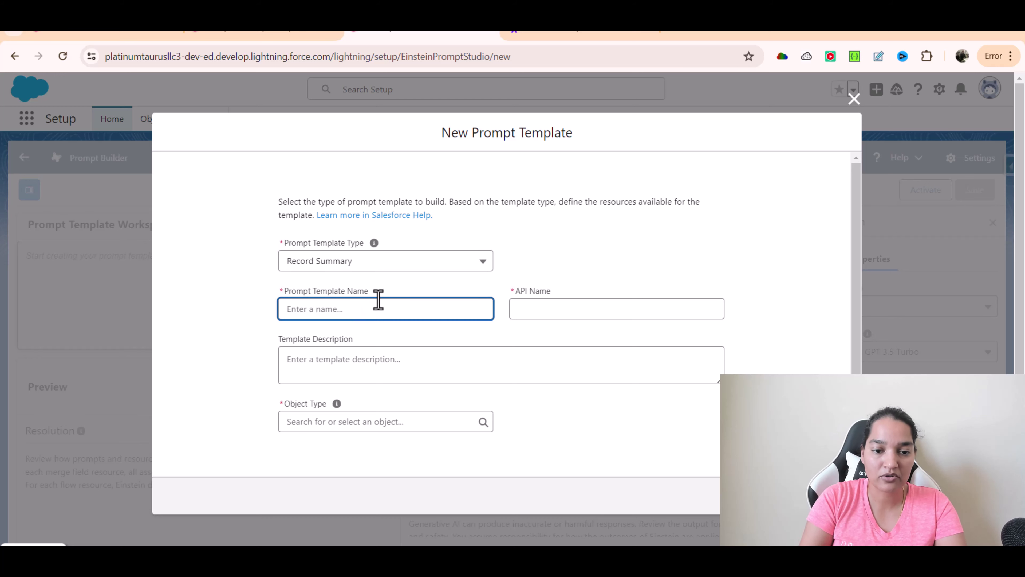
{"action": "type", "text": "Case Summary"}
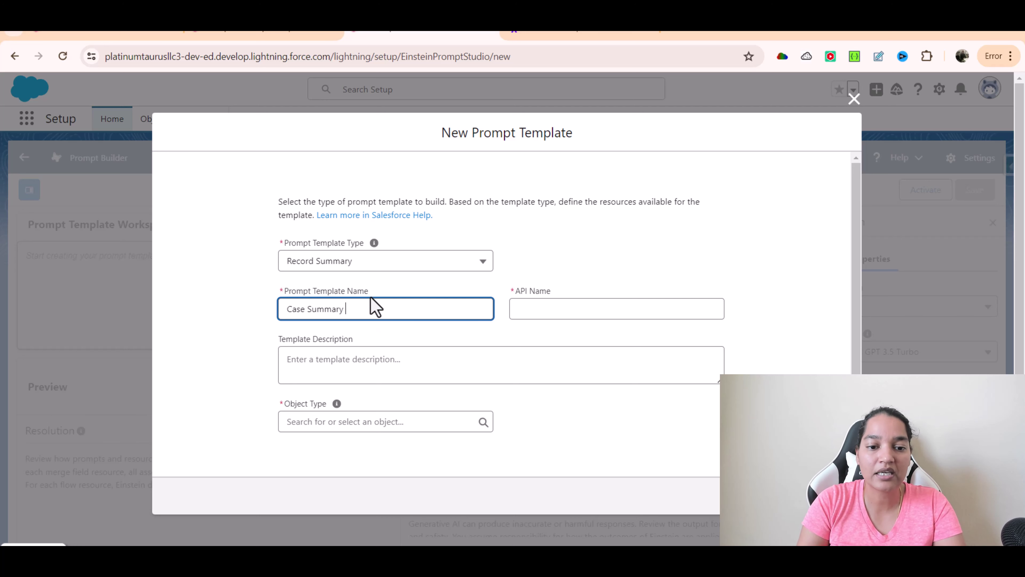
{"action": "left_click_drag", "start_coordinate": [353, 309], "coordinate": [278, 314]}
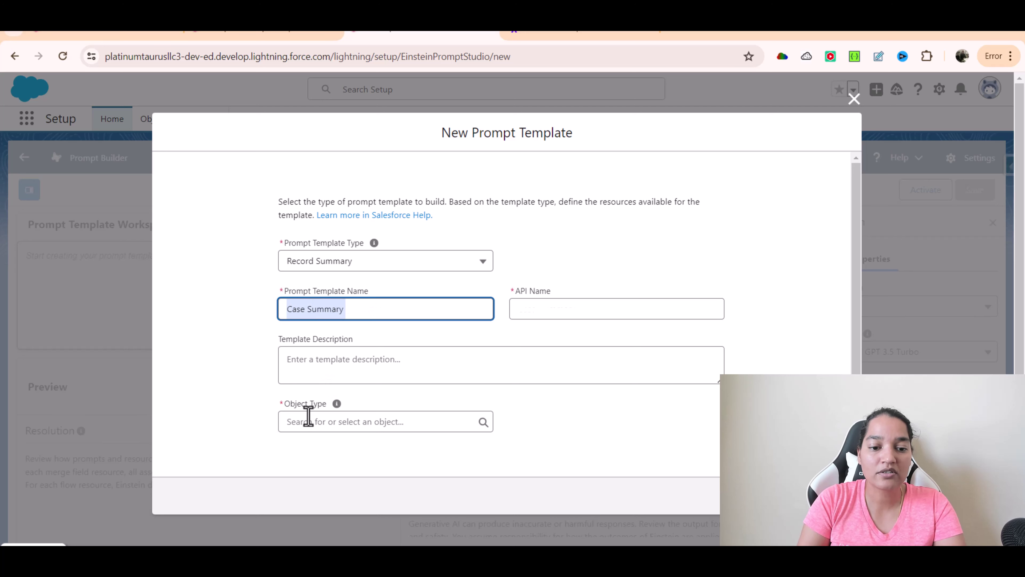
- Set the new template's object type to Case
{"action": "left_click", "coordinate": [386, 420]}
{"action": "type", "text": "Case"}
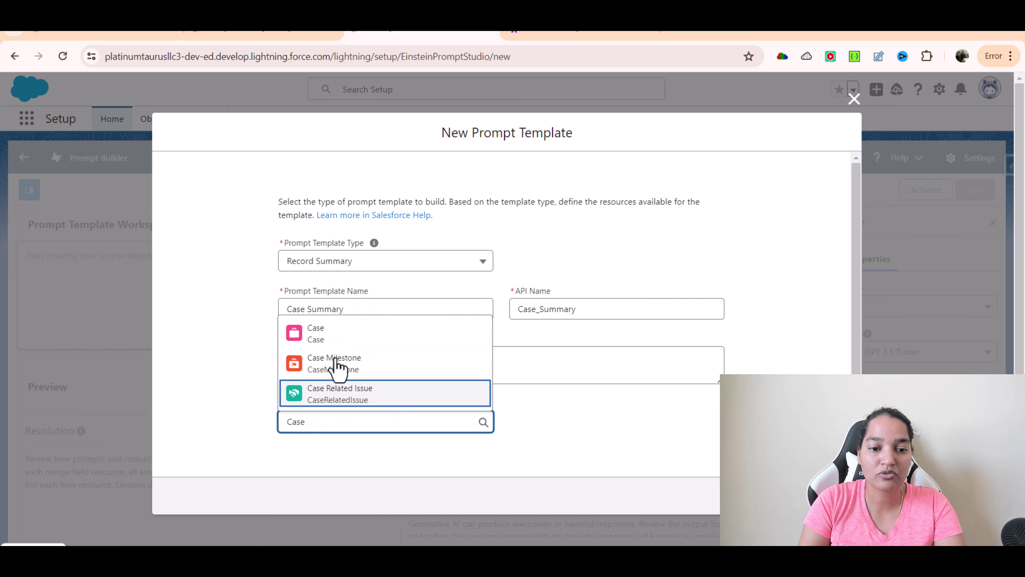
{"action": "left_click", "coordinate": [318, 334]}
- Enter the template description "Create a summary of the case record using essential fields" and create the template
{"action": "left_click", "coordinate": [405, 360]}
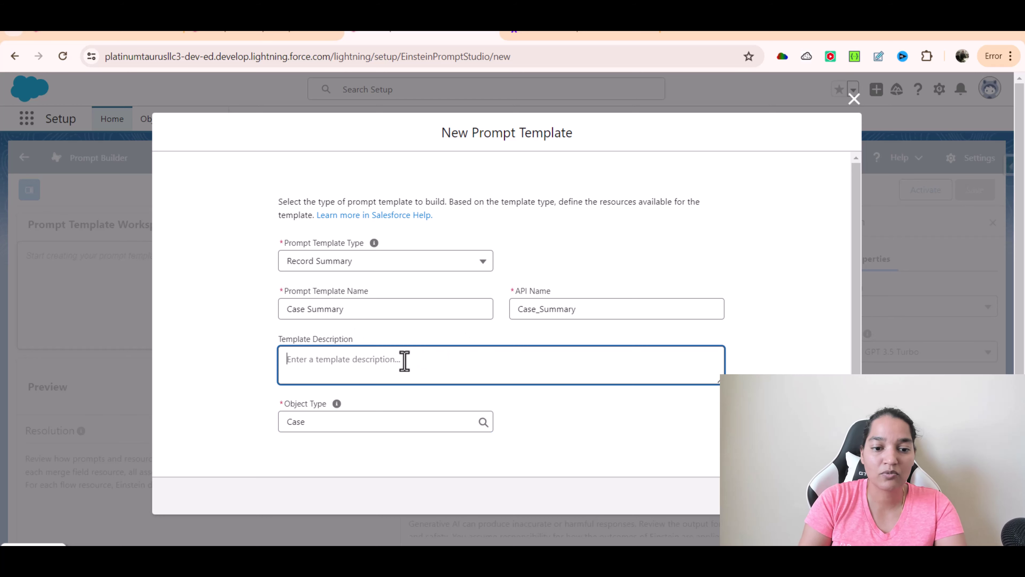
{"action": "type", "text": "IT"}
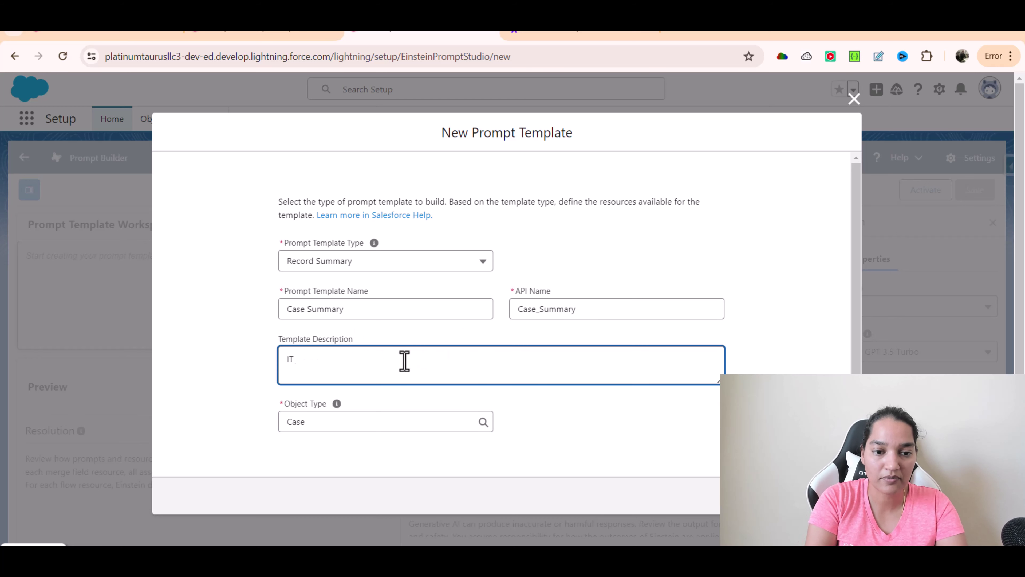
{"action": "key", "text": "BackSpace"}
{"action": "key", "text": "BackSpace"}
{"action": "key", "text": "BackSpace"}
{"action": "type", "text": "Create a summary of the case record using essential fields"}
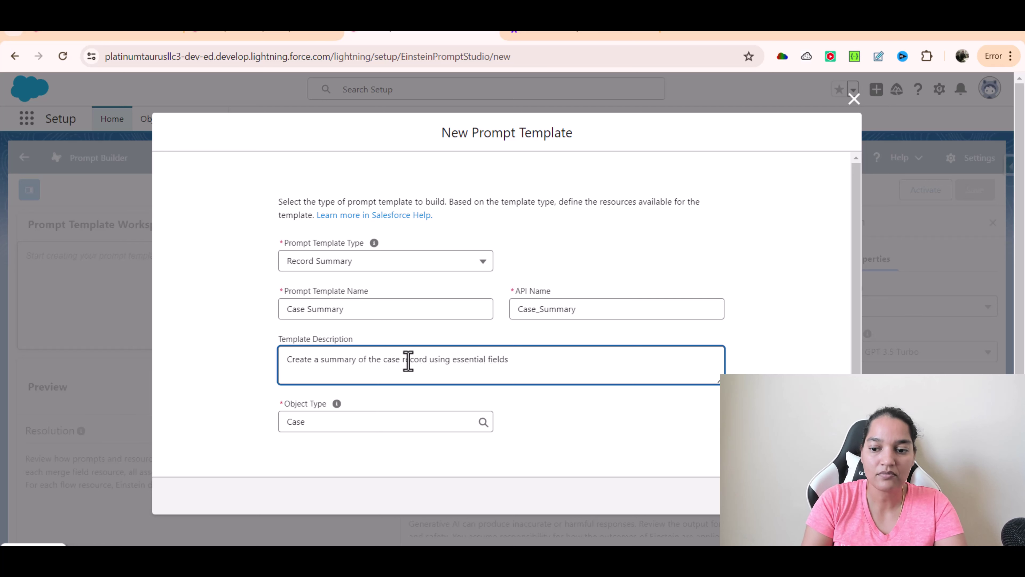
{"action": "left_click", "coordinate": [839, 496]}
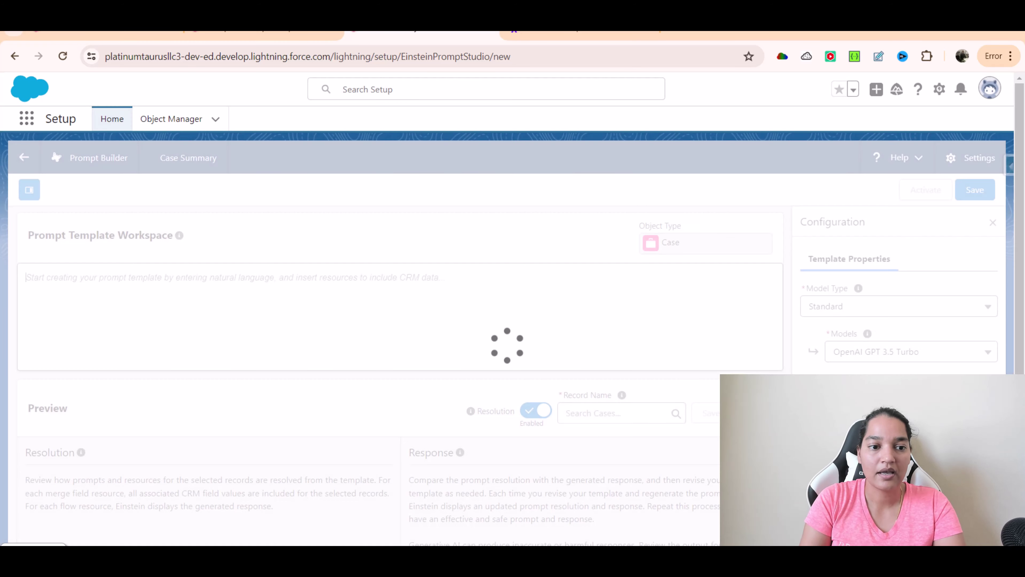
{"action": "left_click_drag", "start_coordinate": [28, 238], "coordinate": [170, 242]}
{"action": "left_click", "coordinate": [147, 286]}
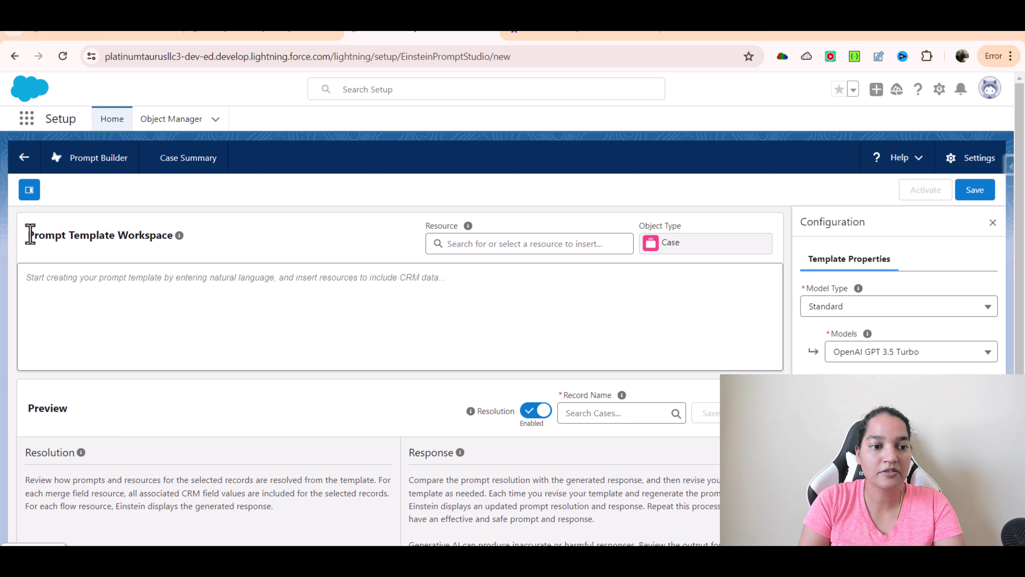
{"action": "left_click_drag", "start_coordinate": [27, 235], "coordinate": [167, 238]}
- Write "Use the following information to create a summary of the record." above lines Case Number, Case status, Case Priority, Case Type, Case Subject and Case Description
{"action": "left_click", "coordinate": [140, 305]}
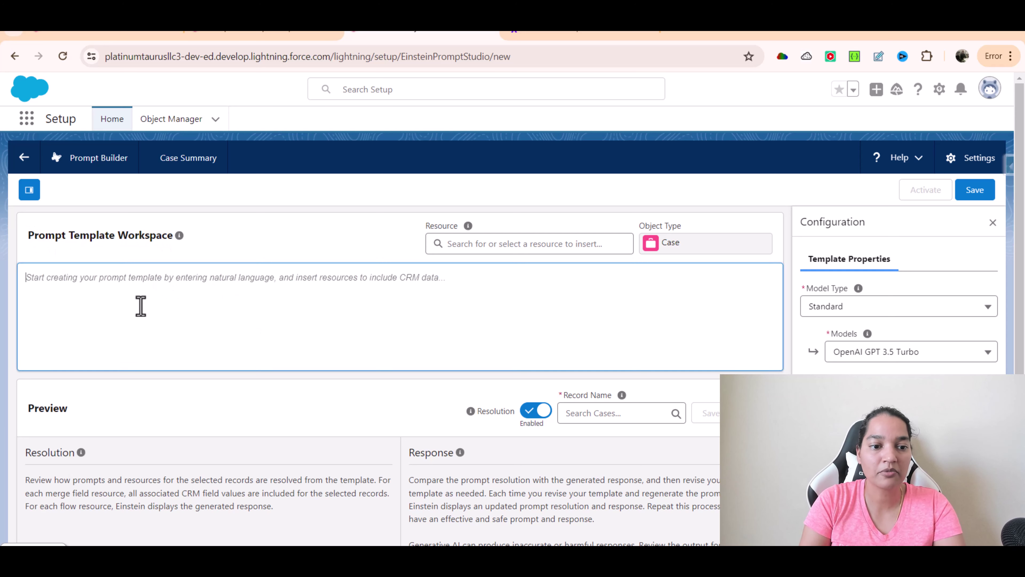
{"action": "type", "text": "Us"}
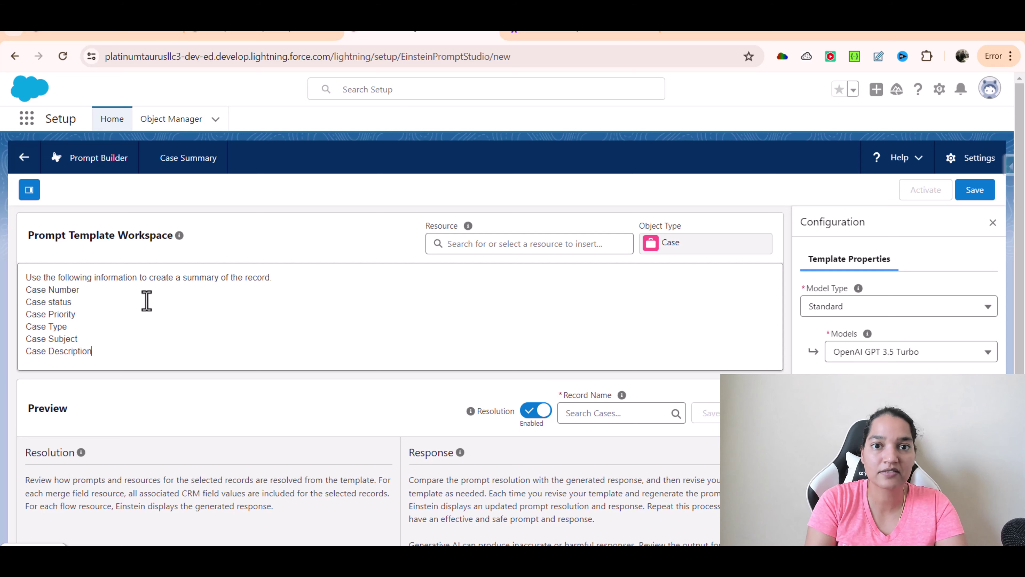
{"action": "key", "text": "Return"}
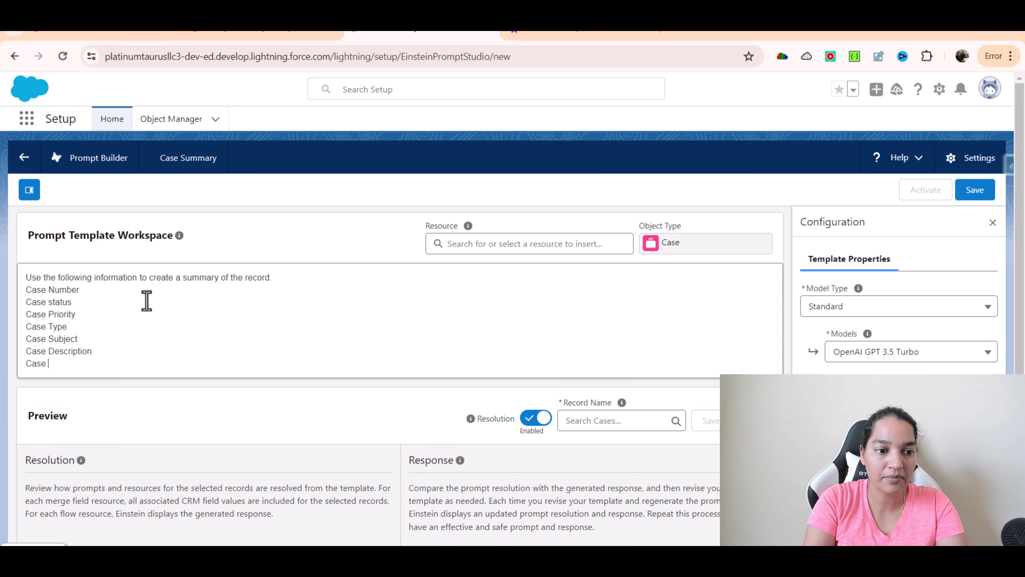
- Add the lines Case Comments and Product at the end of the prompt text
{"action": "type", "text": "Case Comments"}
{"action": "key", "text": "Return"}
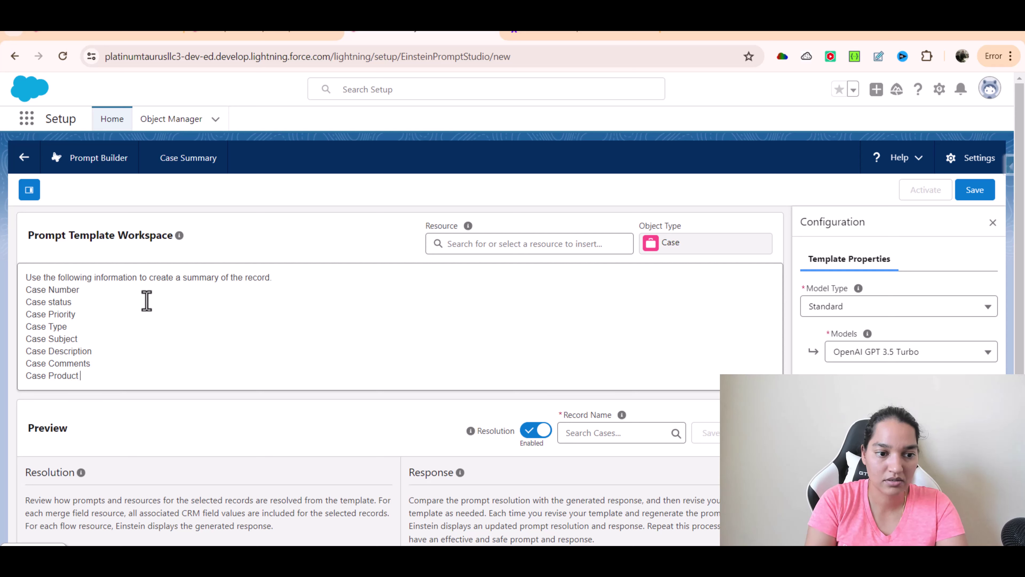
{"action": "double_click", "coordinate": [28, 375]}
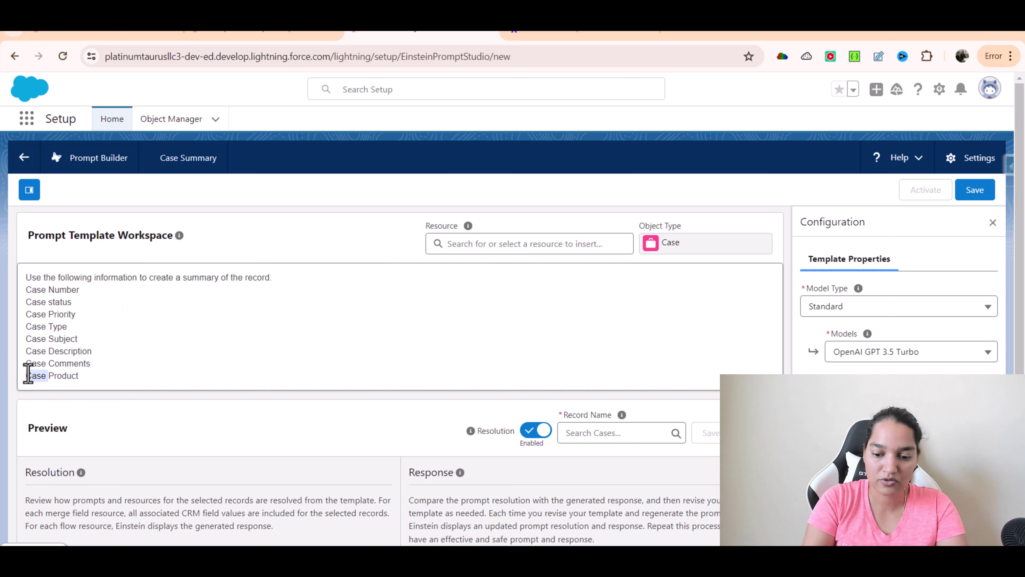
{"action": "key", "text": "BackSpace"}
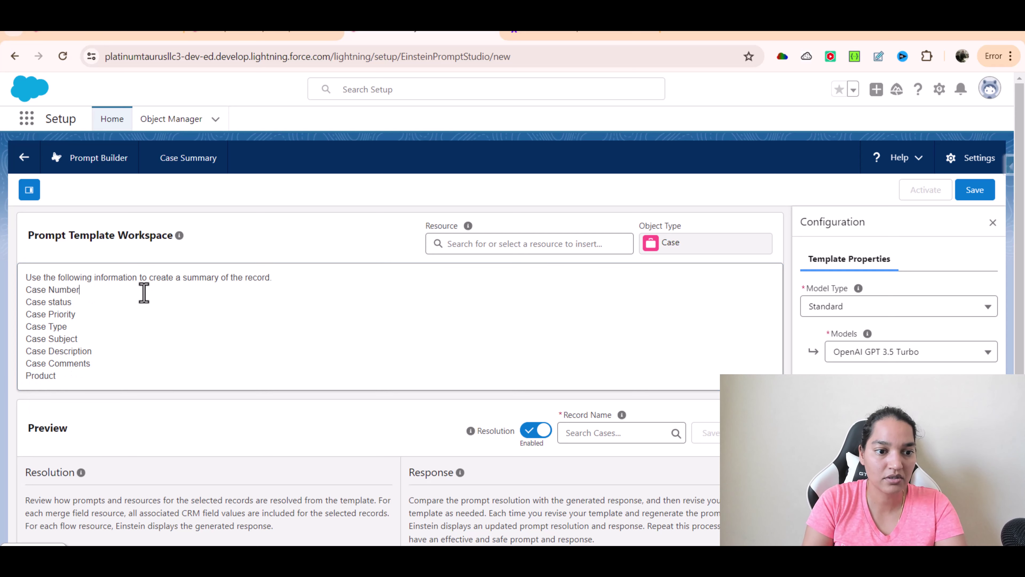
- Add a colon after the Case Number label in the prompt text
{"action": "left_click", "coordinate": [103, 293]}
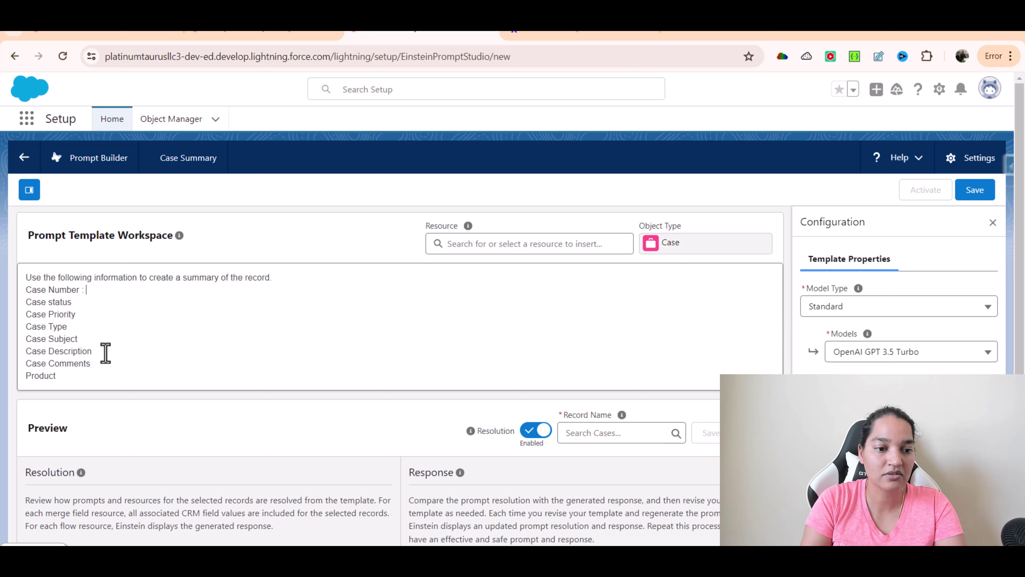
{"action": "left_click", "coordinate": [104, 377]}
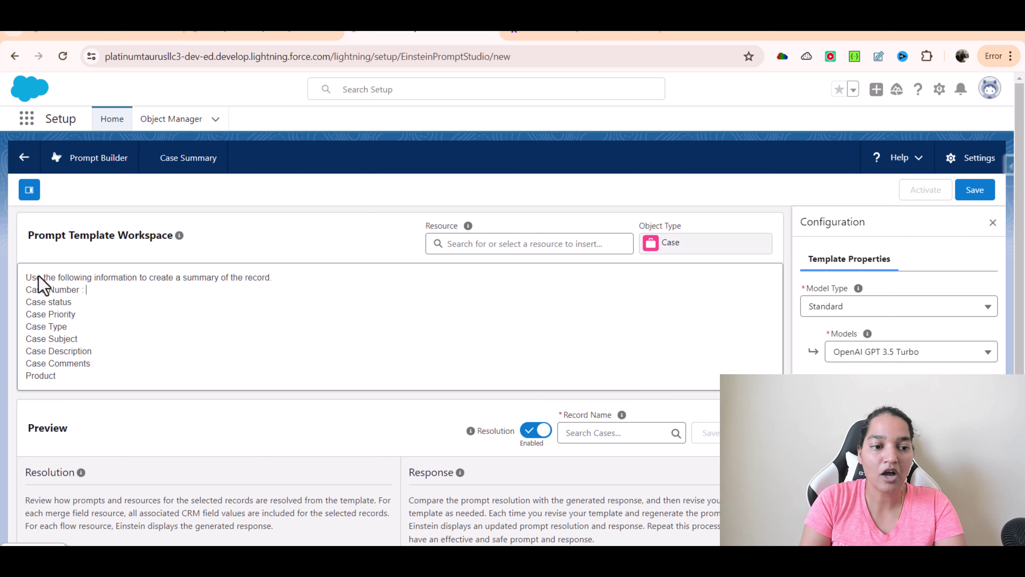
{"action": "left_click_drag", "start_coordinate": [27, 271], "coordinate": [101, 394]}
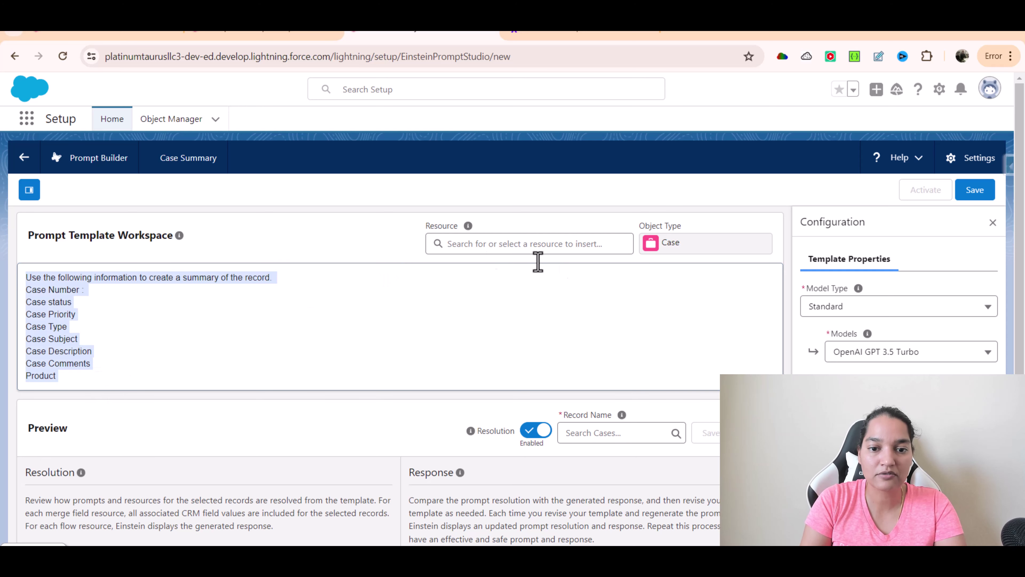
- Insert the Case Number merge field from the Case resource into the prompt
{"action": "left_click", "coordinate": [521, 243]}
{"action": "left_click", "coordinate": [473, 358]}
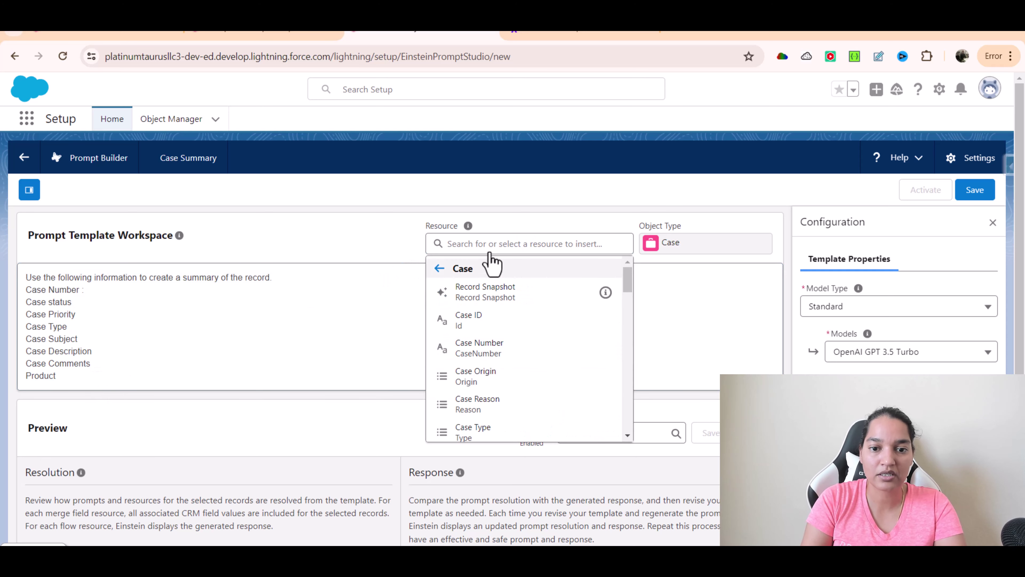
{"action": "type", "text": "Numbe"}
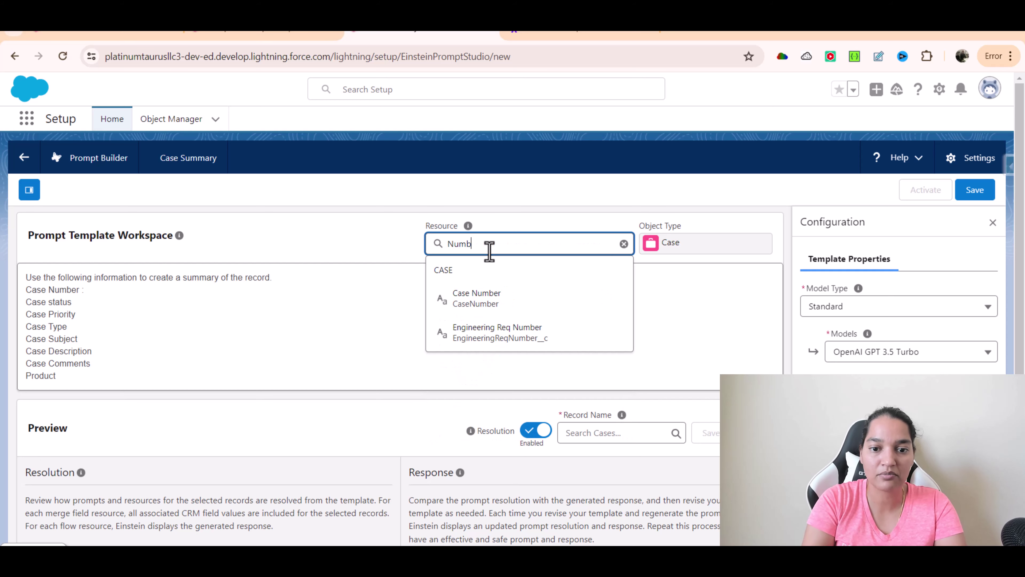
{"action": "left_click", "coordinate": [474, 293]}
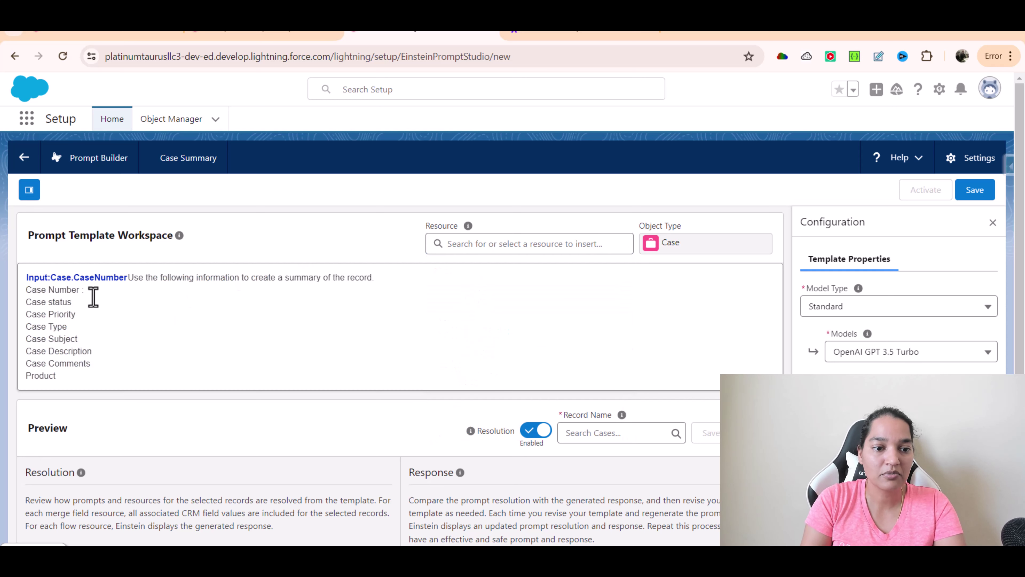
- Move the Input:Case.CaseNumber merge field from the start of the prompt to just after the Case Number label
{"action": "left_click_drag", "start_coordinate": [128, 277], "coordinate": [40, 268]}
{"action": "key", "text": "ctrl+c"}
{"action": "key", "text": "BackSpace"}
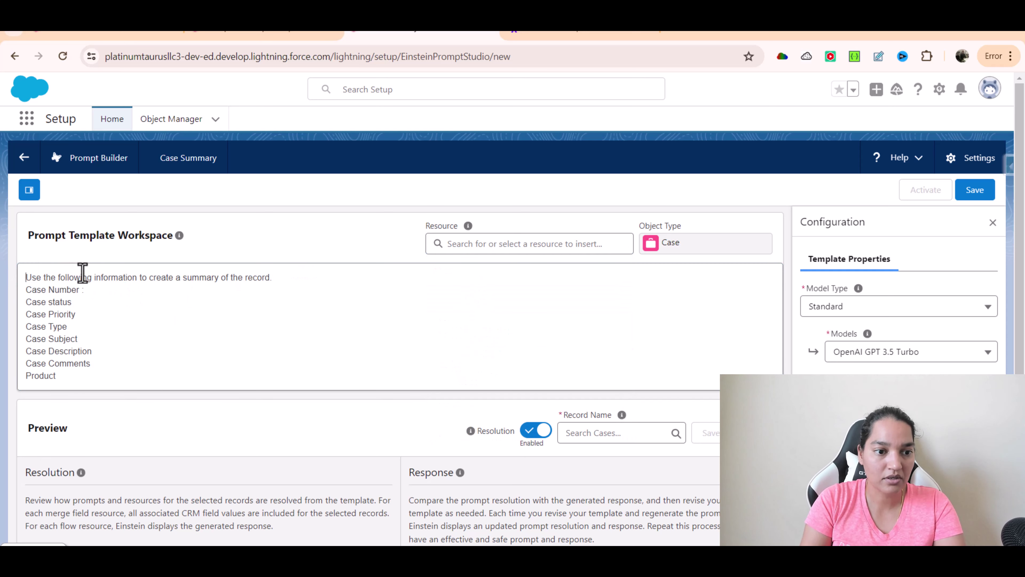
{"action": "key", "text": "ctrl+v"}
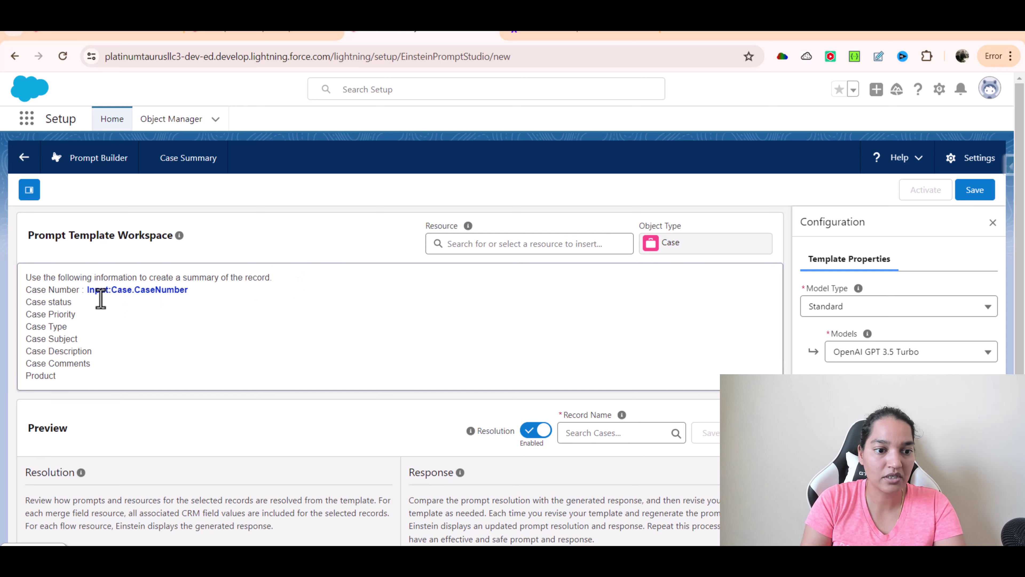
- Insert the Status merge field from the Case resource after the Case status label
{"action": "left_click", "coordinate": [101, 303]}
{"action": "left_click", "coordinate": [516, 243]}
{"action": "type", "text": "C"}
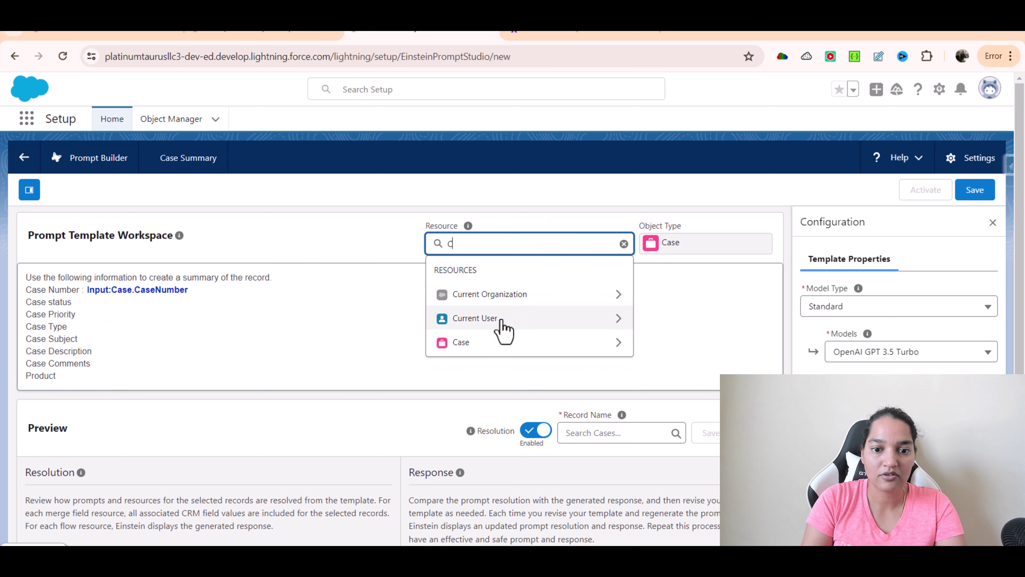
{"action": "left_click", "coordinate": [492, 346]}
{"action": "left_click", "coordinate": [503, 244]}
{"action": "type", "text": "Sta"}
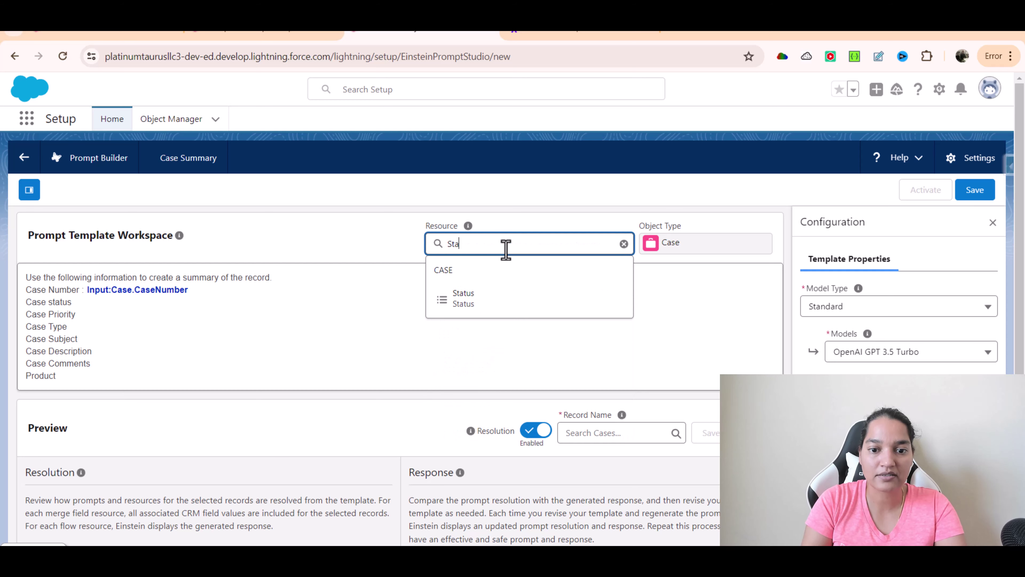
{"action": "left_click", "coordinate": [492, 305]}
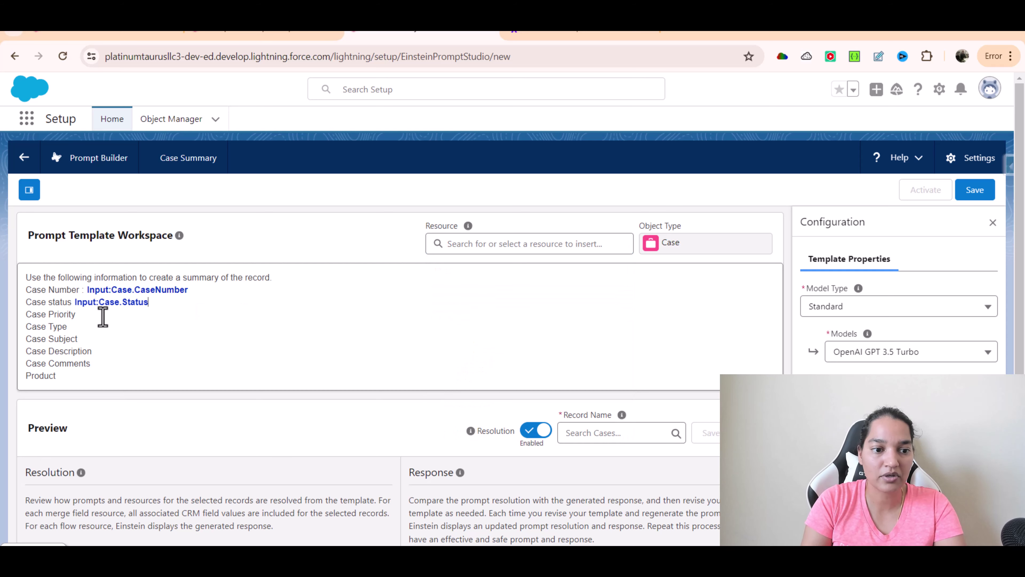
- Insert the Priority merge field from the Case resource after the Case Priority label
{"action": "left_click", "coordinate": [512, 244]}
{"action": "type", "text": "Case"}
{"action": "left_click", "coordinate": [492, 295]}
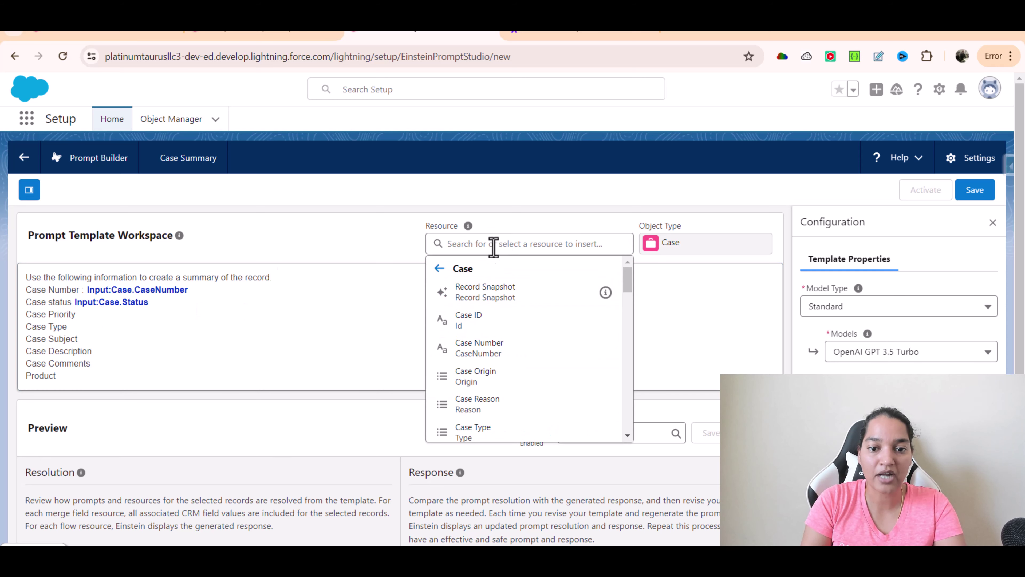
{"action": "left_click", "coordinate": [492, 244]}
{"action": "type", "text": "Pri"}
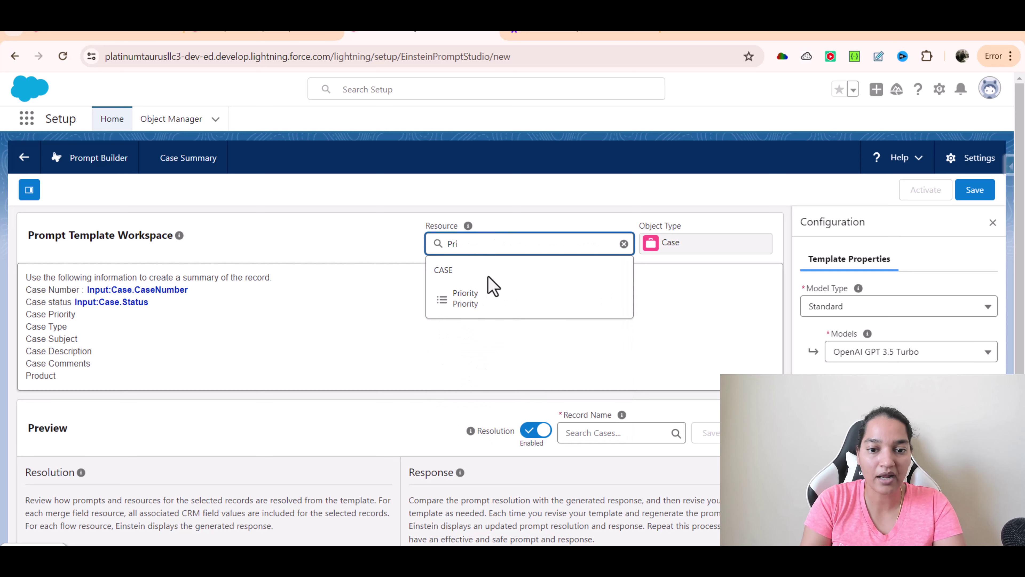
{"action": "left_click", "coordinate": [489, 293]}
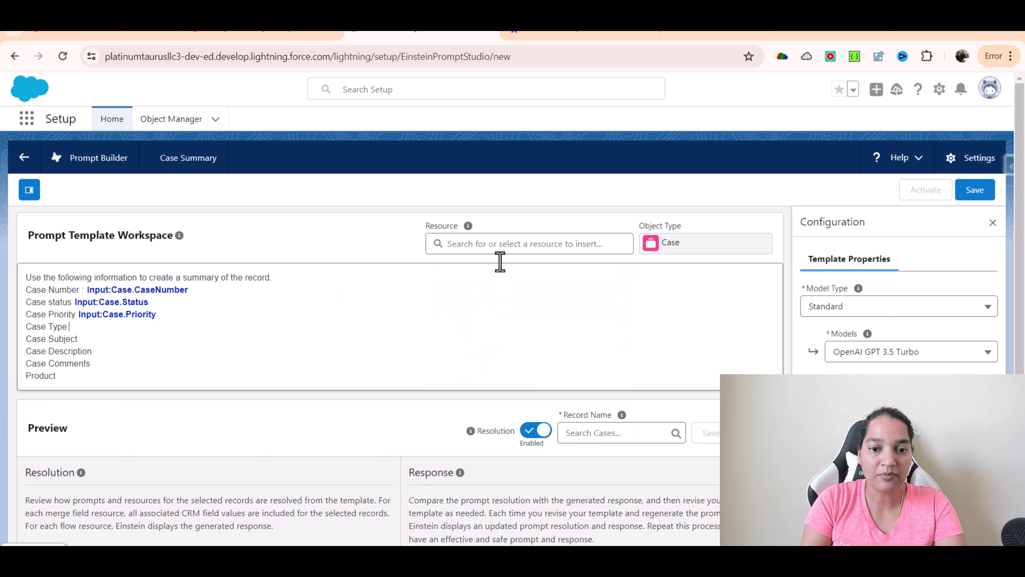
- Insert the Case Type merge field from the Case resource after the Case Type label
{"action": "left_click", "coordinate": [502, 246]}
{"action": "type", "text": "Ty"}
{"action": "key", "text": "BackSpace"}
{"action": "key", "text": "BackSpace"}
{"action": "type", "text": "Cas"}
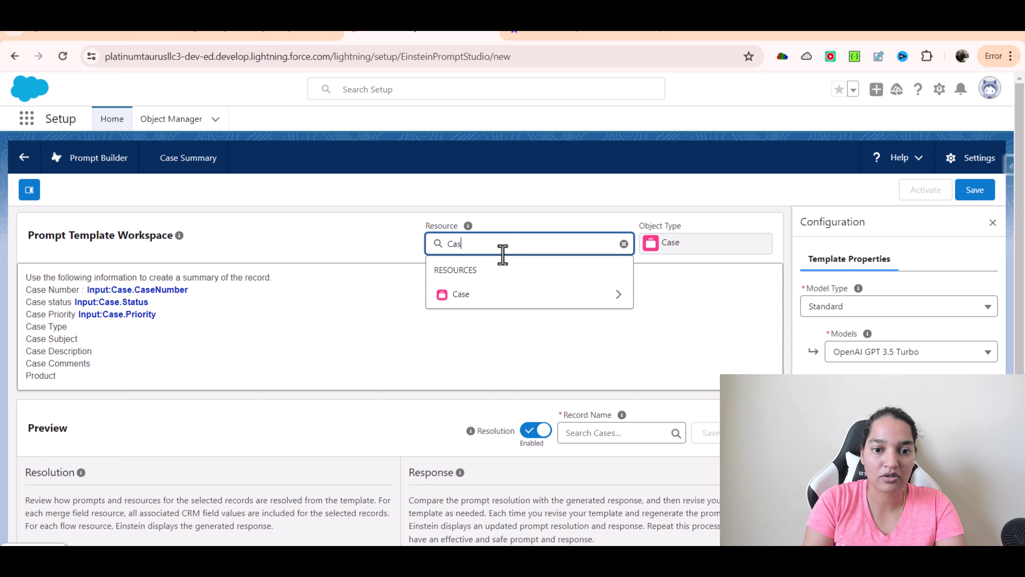
{"action": "left_click", "coordinate": [475, 296]}
{"action": "left_click", "coordinate": [481, 239]}
{"action": "type", "text": "Ty"}
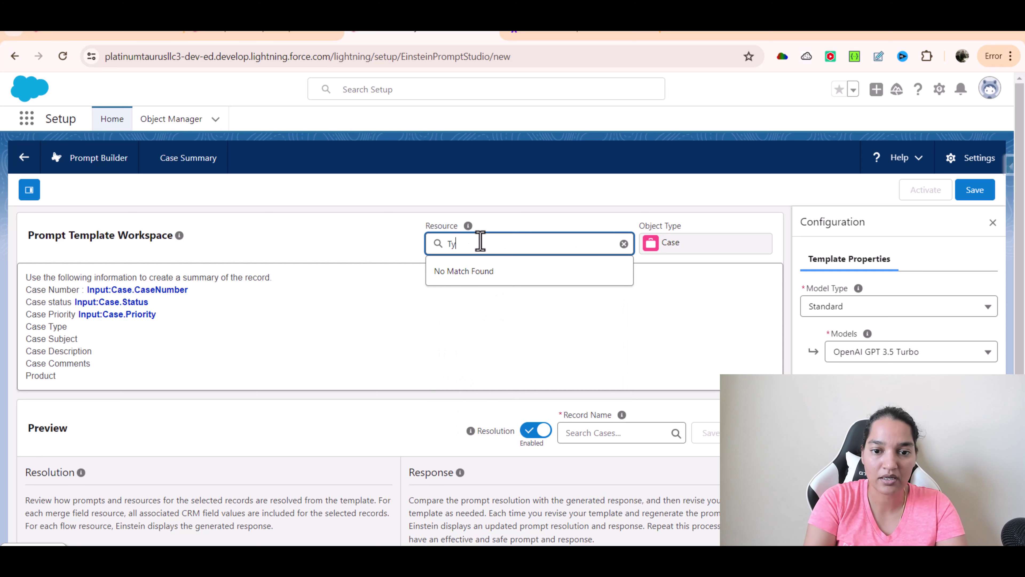
{"action": "key", "text": "BackSpace"}
{"action": "key", "text": "BackSpace"}
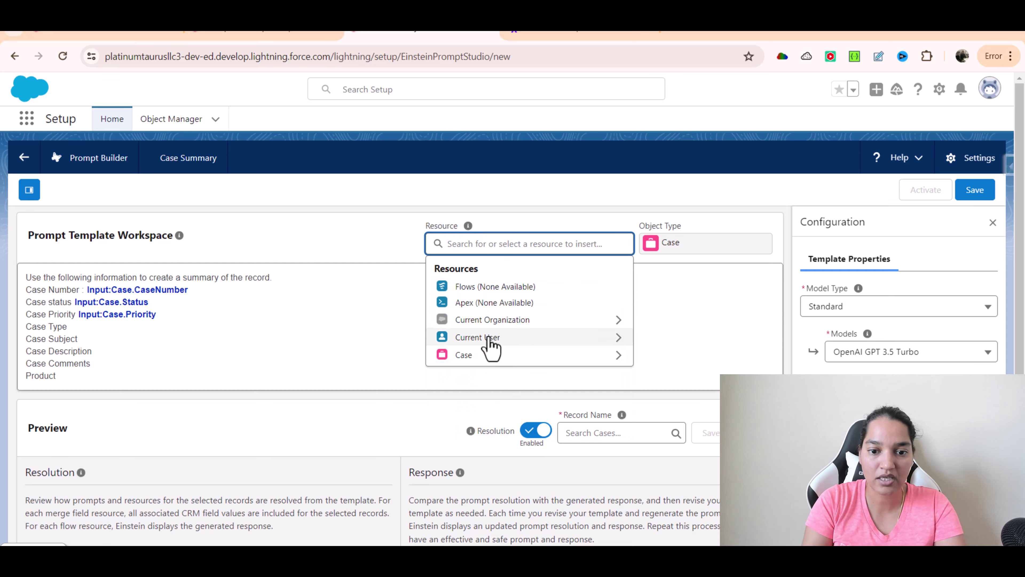
{"action": "left_click", "coordinate": [486, 354]}
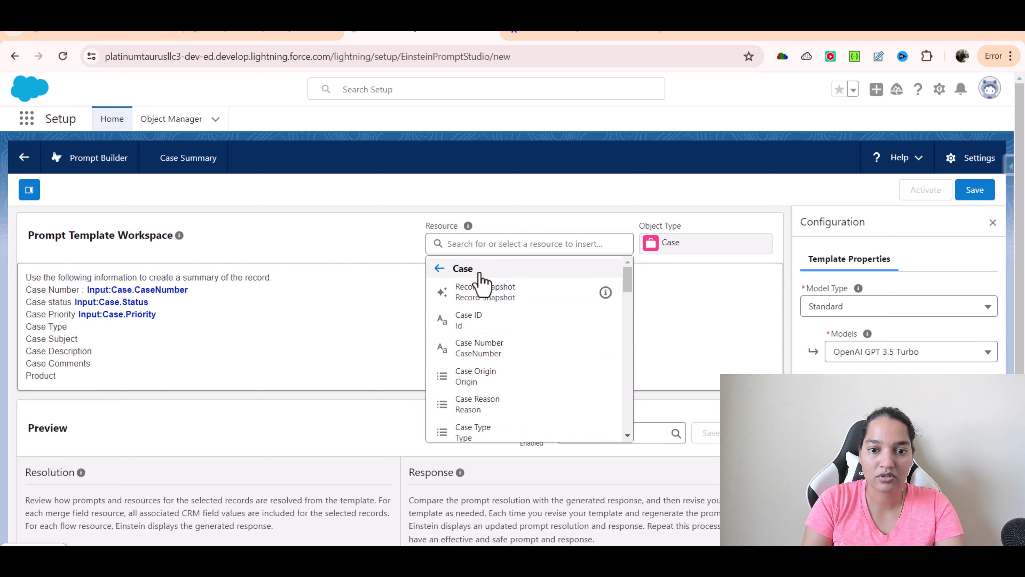
{"action": "left_click", "coordinate": [483, 244]}
{"action": "type", "text": "Typ"}
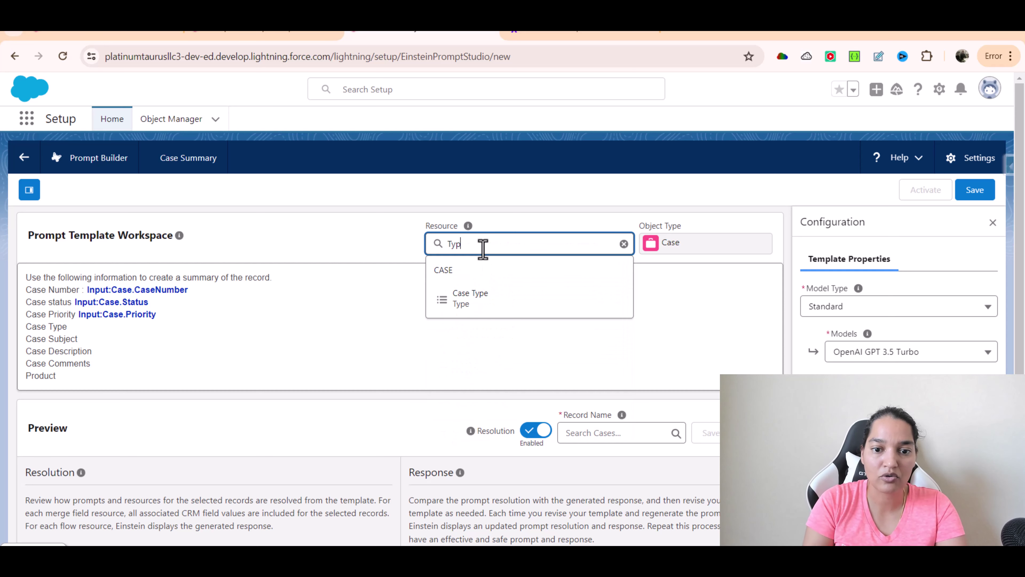
{"action": "left_click", "coordinate": [482, 299]}
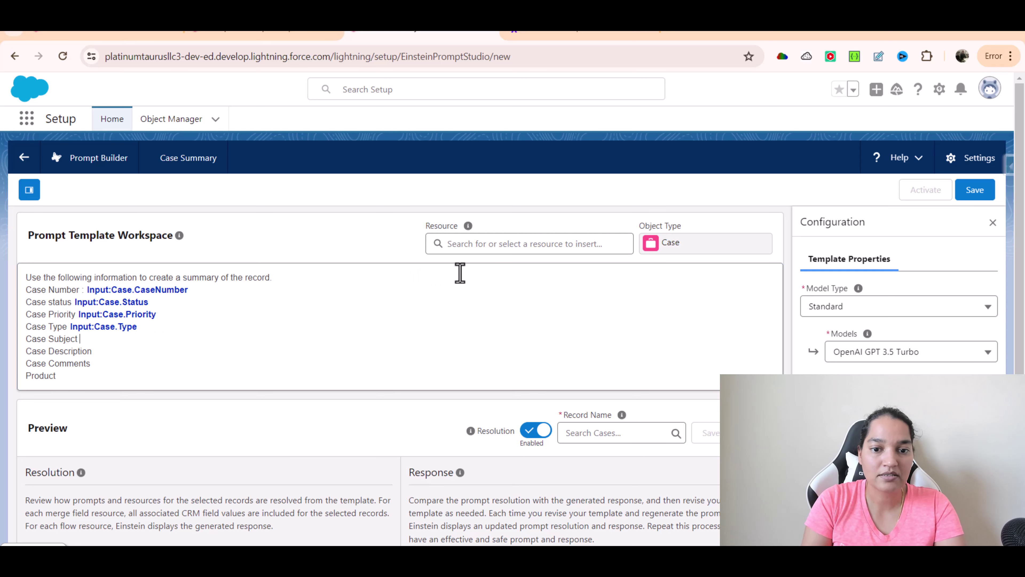
- Insert the Subject merge field from the Case resource after the Case Subject label
{"action": "left_click", "coordinate": [485, 244]}
{"action": "type", "text": "Cas"}
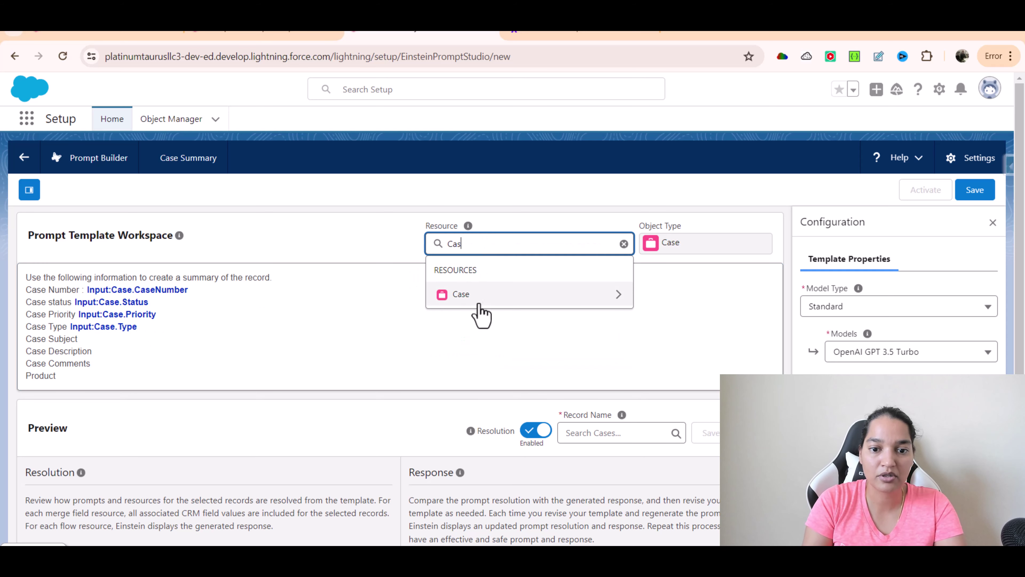
{"action": "left_click", "coordinate": [477, 294]}
{"action": "left_click", "coordinate": [471, 244]}
{"action": "type", "text": "Subj"}
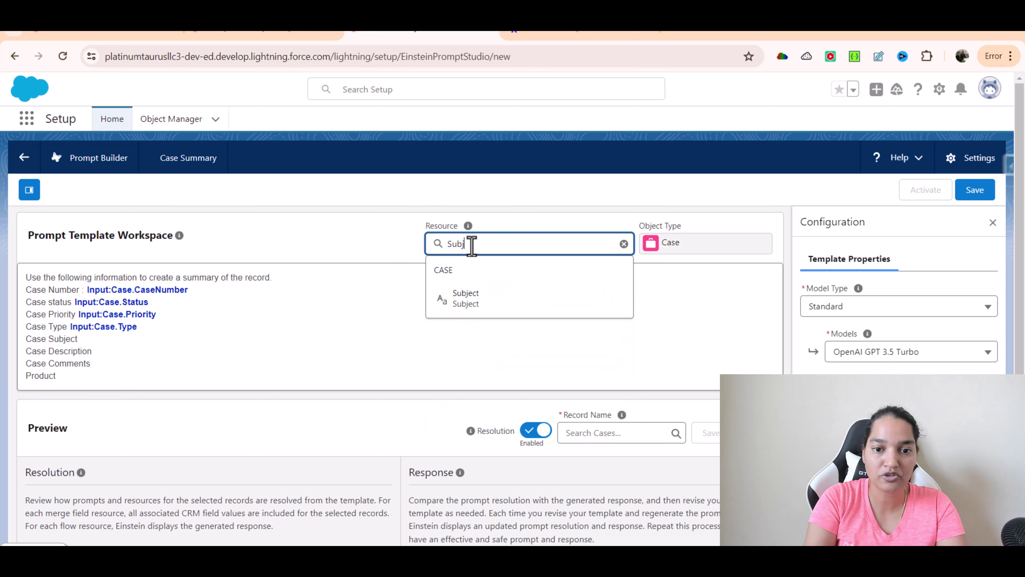
{"action": "left_click", "coordinate": [473, 301]}
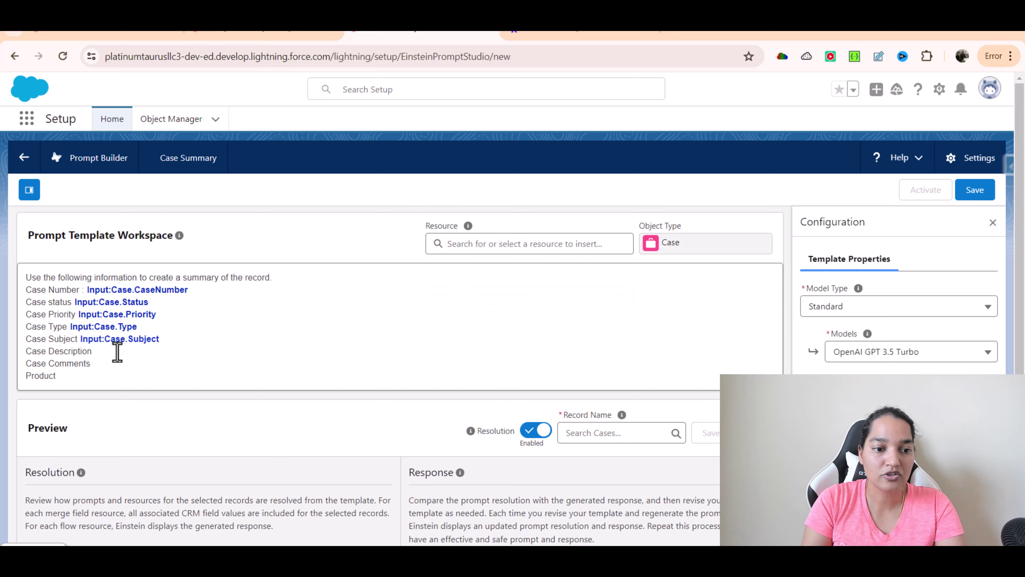
- Insert the Description merge field from the Case resource after the Case Description label
{"action": "left_click", "coordinate": [488, 244]}
{"action": "type", "text": "Case"}
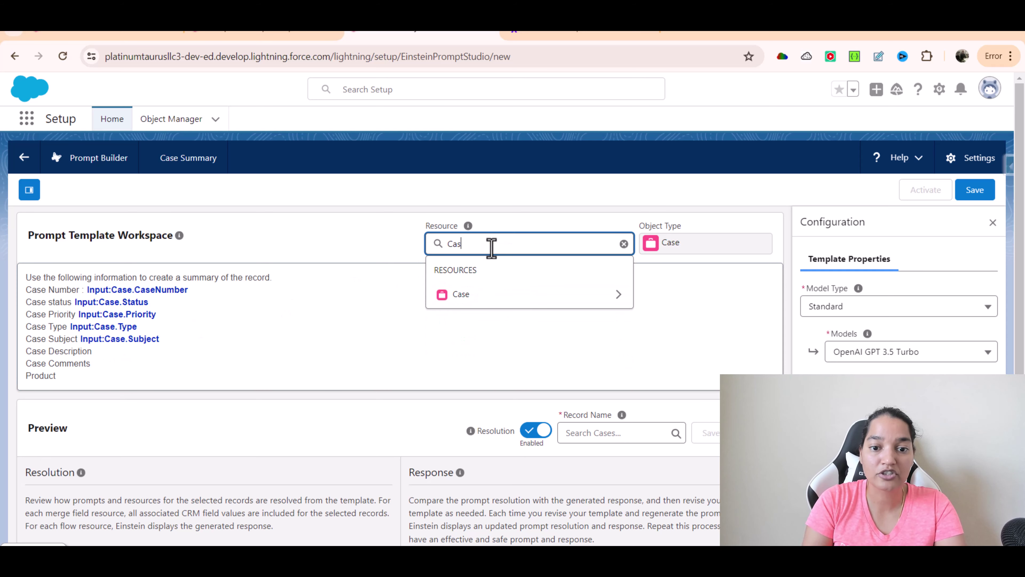
{"action": "left_click", "coordinate": [493, 299]}
{"action": "left_click", "coordinate": [487, 244]}
{"action": "type", "text": "Des"}
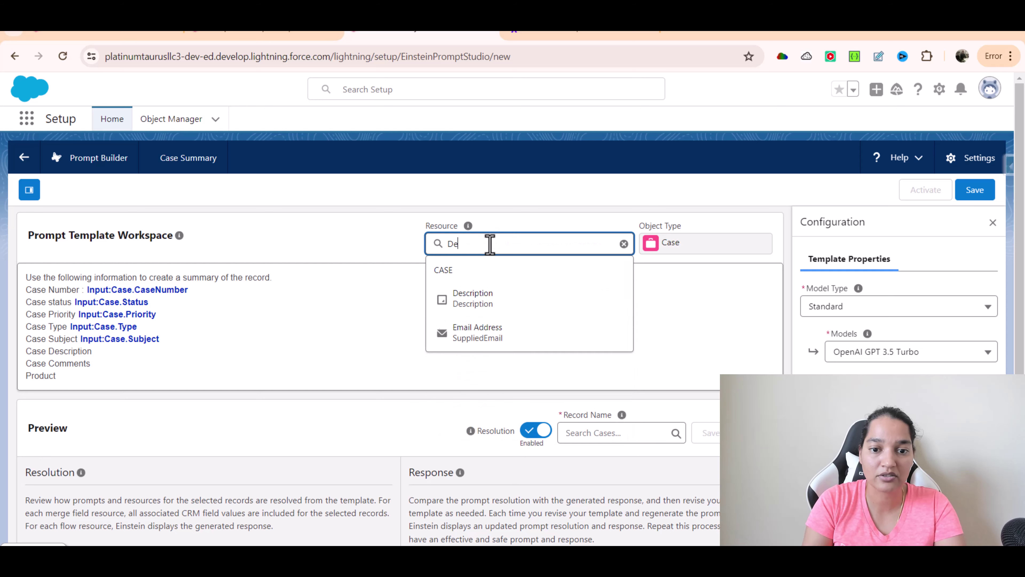
{"action": "left_click", "coordinate": [498, 308]}
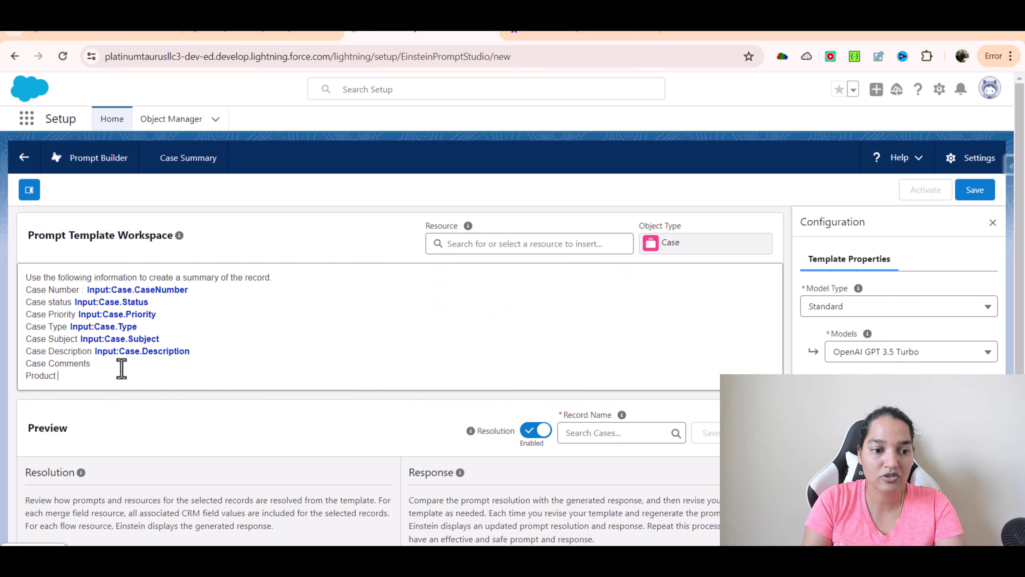
- Insert the Case Comments related list from the Case resource after the Case Comments label
{"action": "left_click", "coordinate": [124, 364]}
{"action": "left_click", "coordinate": [499, 243]}
{"action": "type", "text": "Cas"}
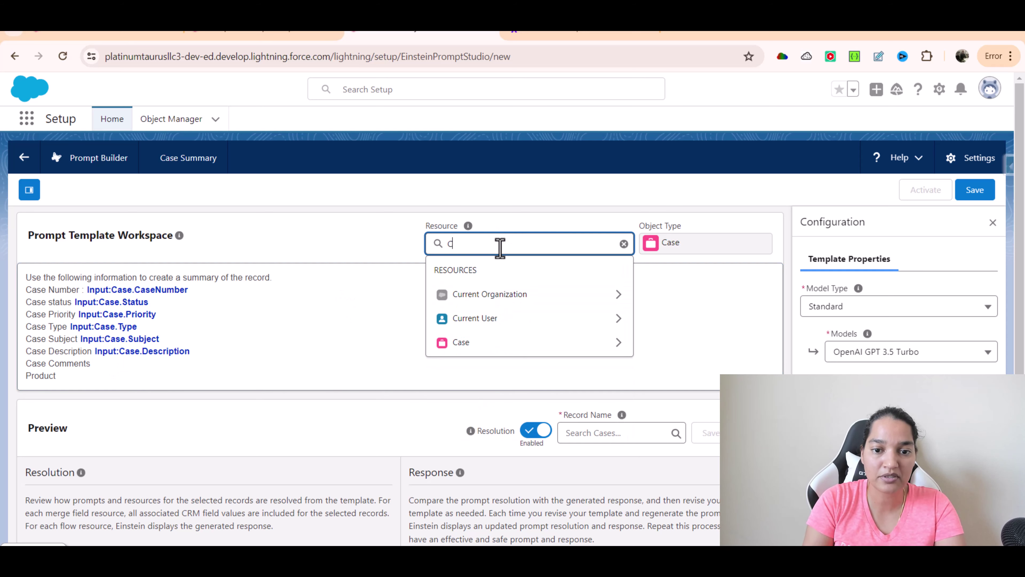
{"action": "left_click", "coordinate": [473, 298]}
{"action": "left_click", "coordinate": [480, 243]}
{"action": "type", "text": "Co"}
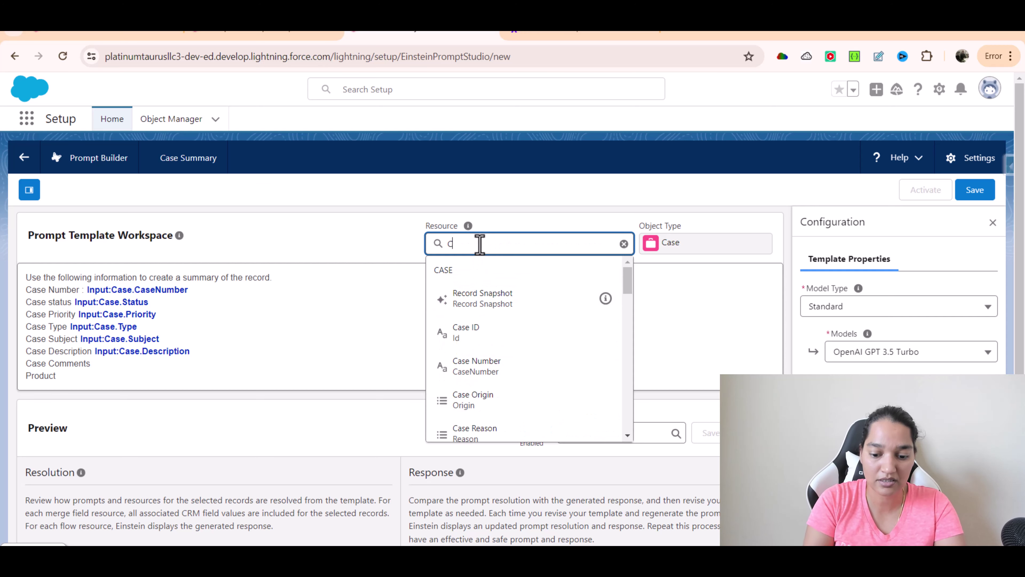
{"action": "type", "text": "mment"}
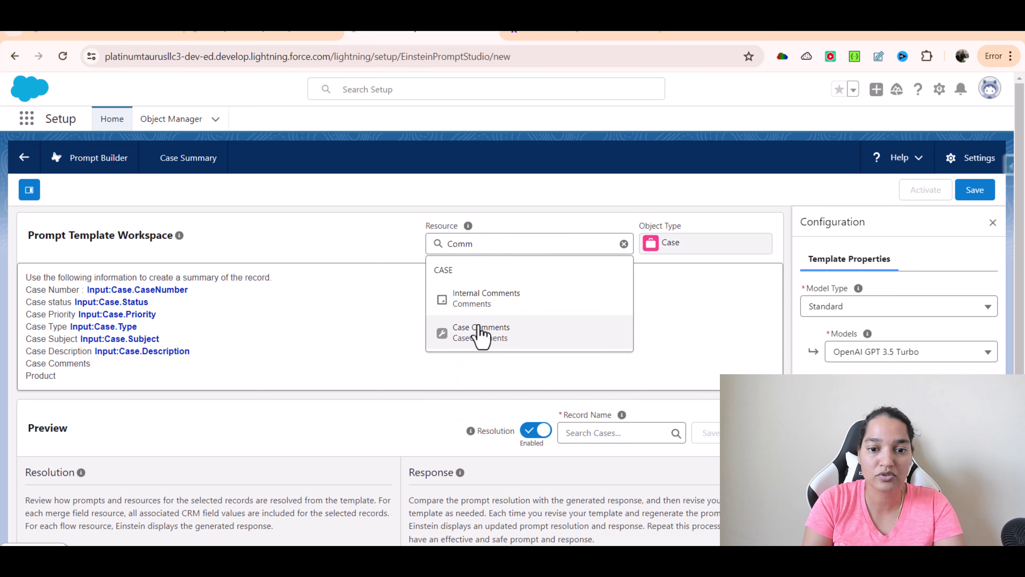
{"action": "left_click", "coordinate": [479, 335]}
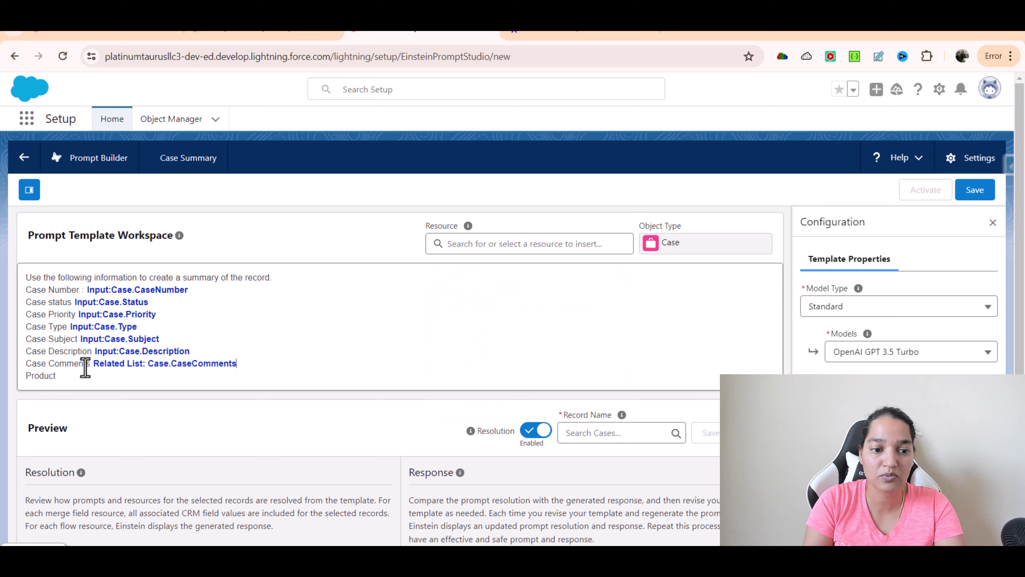
- Insert the Product merge field (Product__c) from the Case resource after the Product label and review the whole prompt text
{"action": "left_click", "coordinate": [492, 244]}
{"action": "type", "text": "Cas"}
{"action": "left_click", "coordinate": [487, 297]}
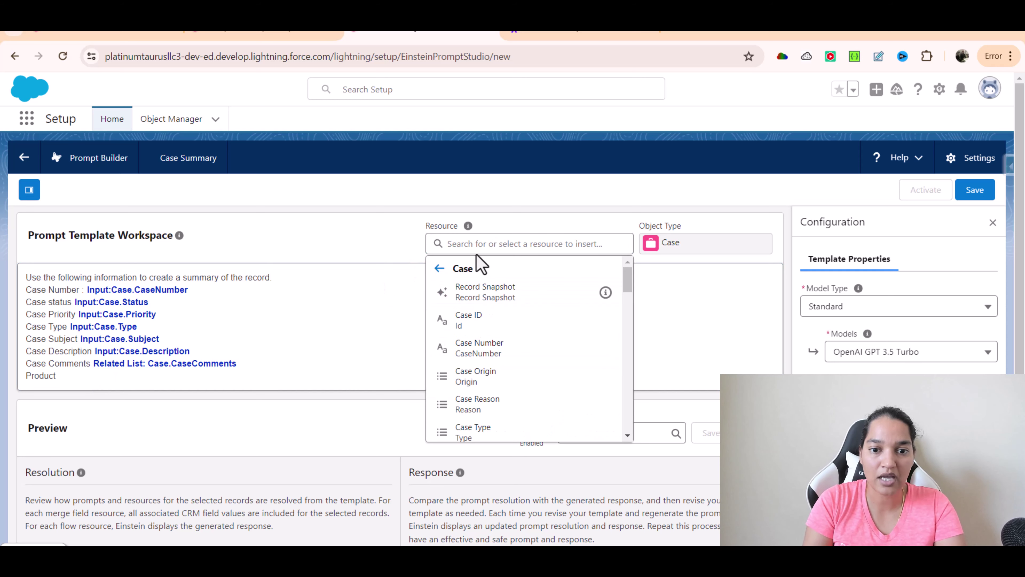
{"action": "type", "text": "Pro"}
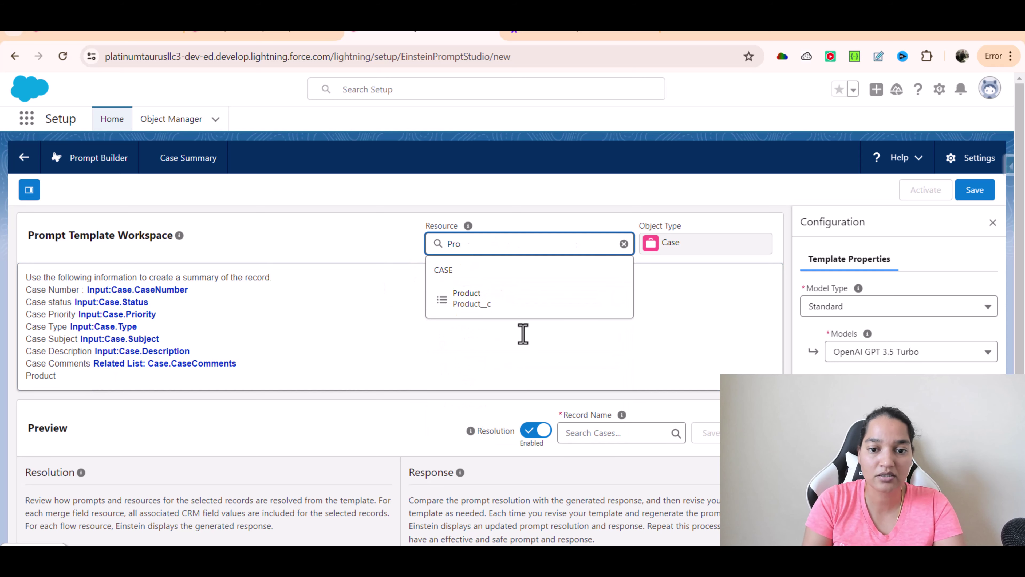
{"action": "left_click", "coordinate": [515, 310]}
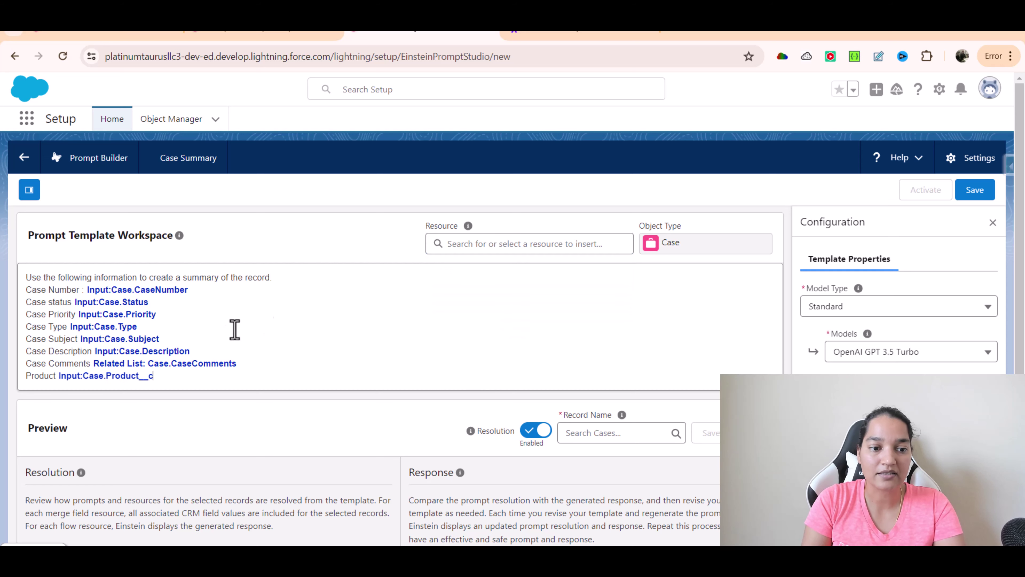
{"action": "left_click", "coordinate": [20, 276]}
{"action": "left_click_drag", "start_coordinate": [45, 292], "coordinate": [177, 373]}
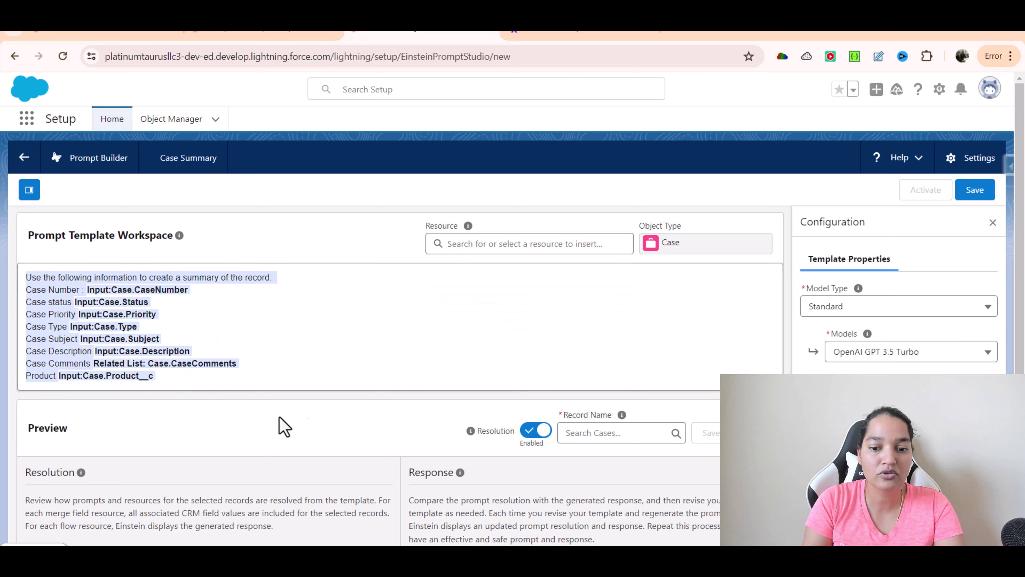
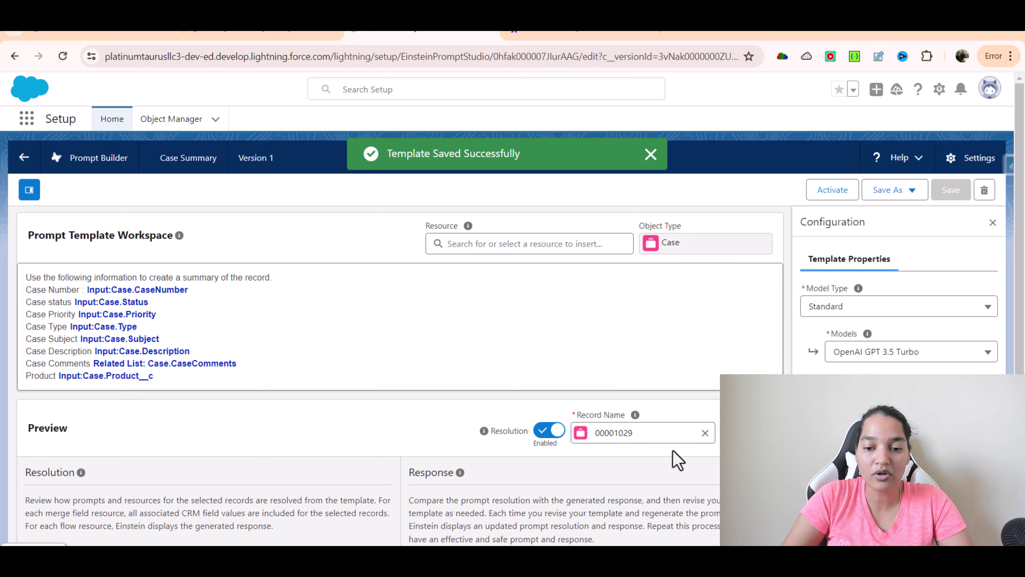
- Read the resolved prompt and the generated response in the preview for the selected case
{"action": "scroll", "coordinate": [675, 458], "scroll_direction": "down", "scroll_amount": 1}
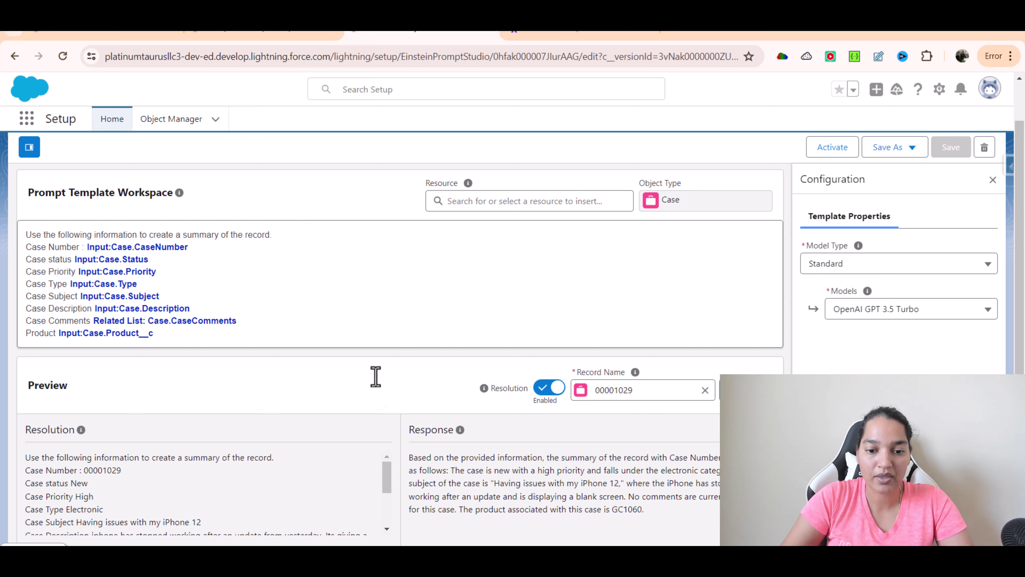
{"action": "left_click_drag", "start_coordinate": [409, 457], "coordinate": [712, 466]}
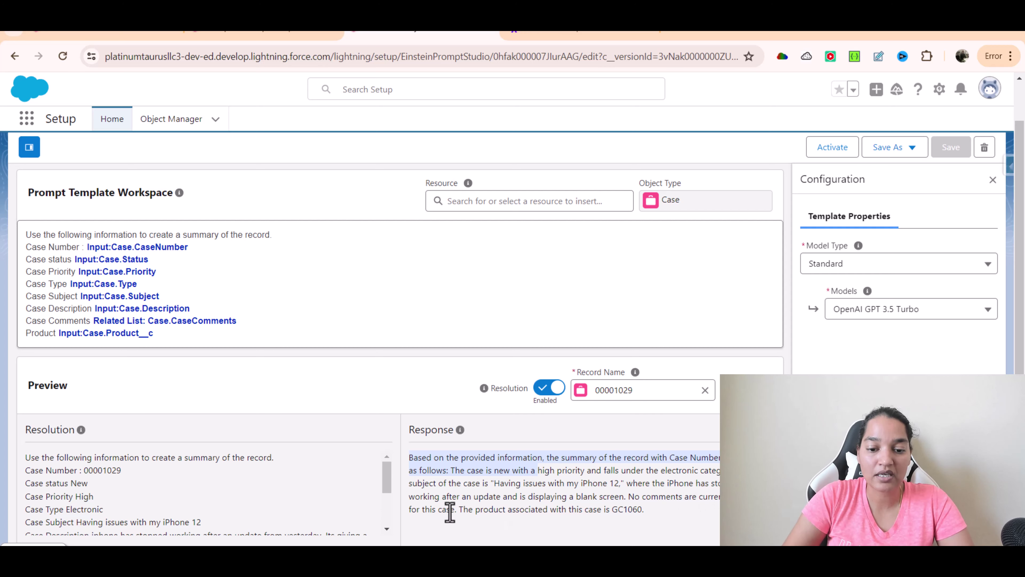
{"action": "left_click_drag", "start_coordinate": [662, 523], "coordinate": [393, 469]}
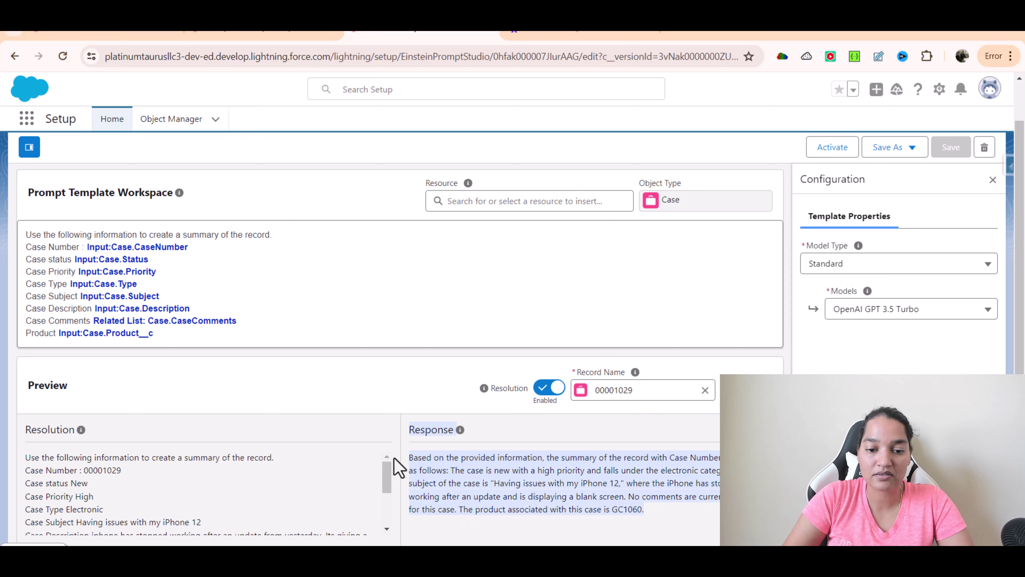
{"action": "left_click", "coordinate": [489, 483]}
{"action": "triple_click", "coordinate": [488, 482]}
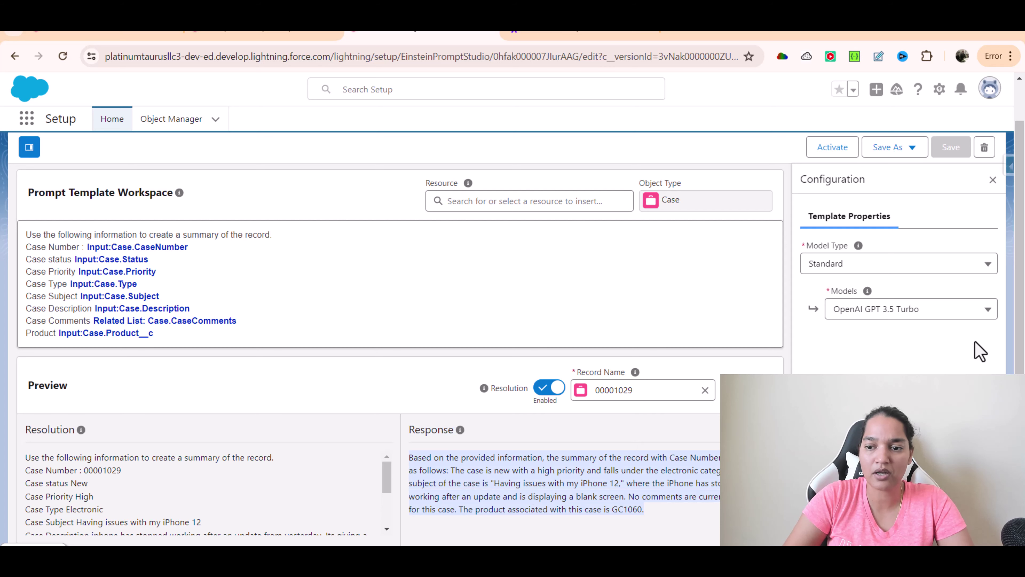
- Change the template's model to OpenAI GPT 4, save it and regenerate the preview response for the selected case
{"action": "left_click", "coordinate": [917, 313]}
{"action": "scroll", "coordinate": [908, 356], "scroll_direction": "down", "scroll_amount": 2}
{"action": "left_click", "coordinate": [900, 412]}
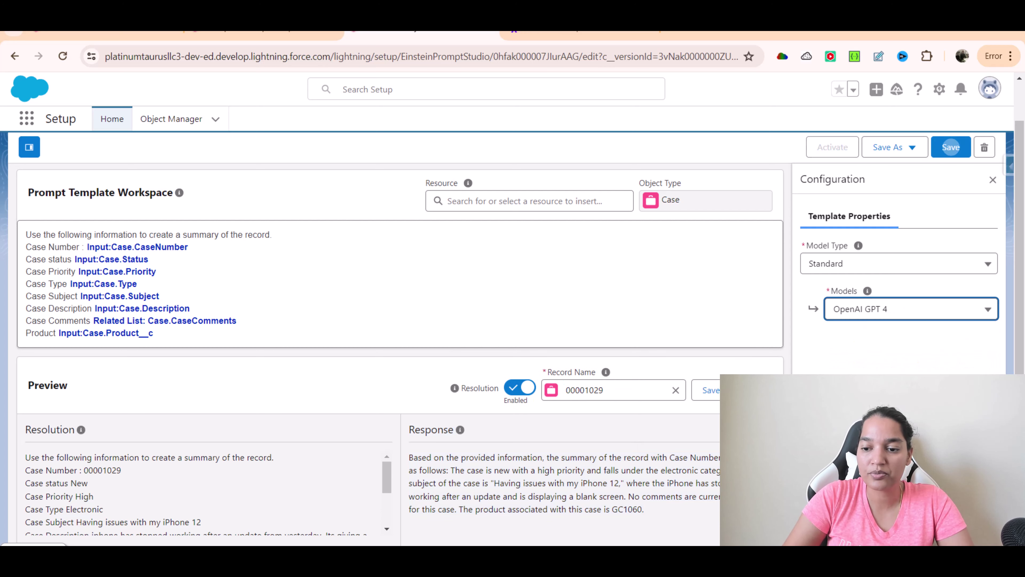
{"action": "left_click", "coordinate": [712, 390]}
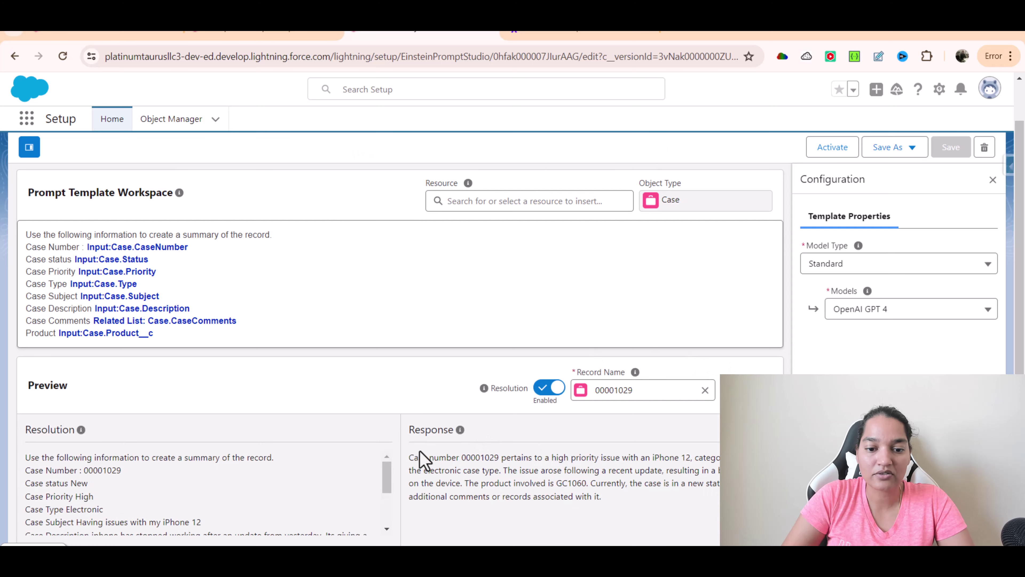
{"action": "left_click_drag", "start_coordinate": [408, 456], "coordinate": [727, 471]}
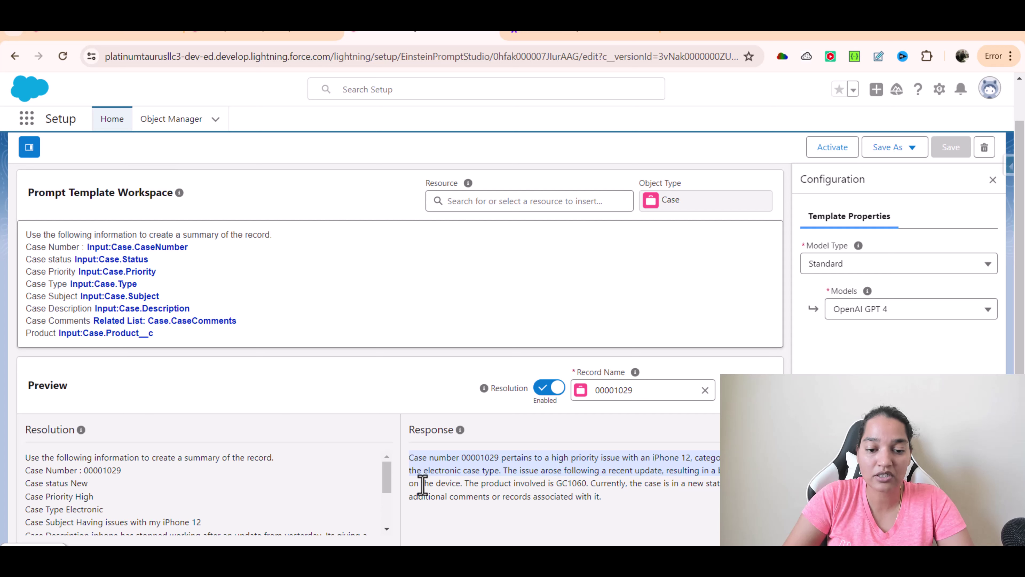
{"action": "left_click_drag", "start_coordinate": [604, 495], "coordinate": [400, 456]}
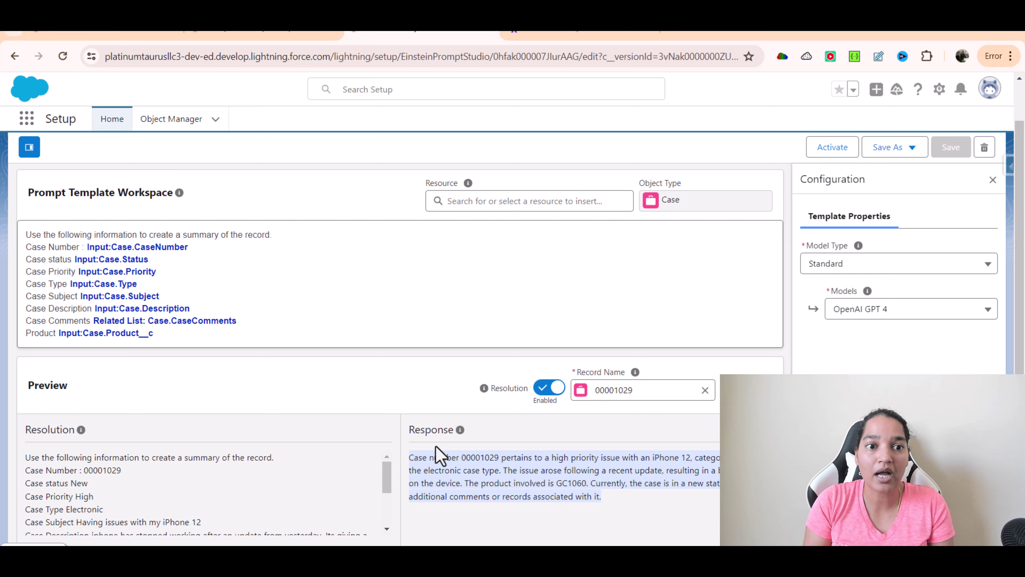
- Switch to the Tranquil Trails case list and open the case about issues with installation of a refrigerator
{"action": "left_click", "coordinate": [263, 34]}
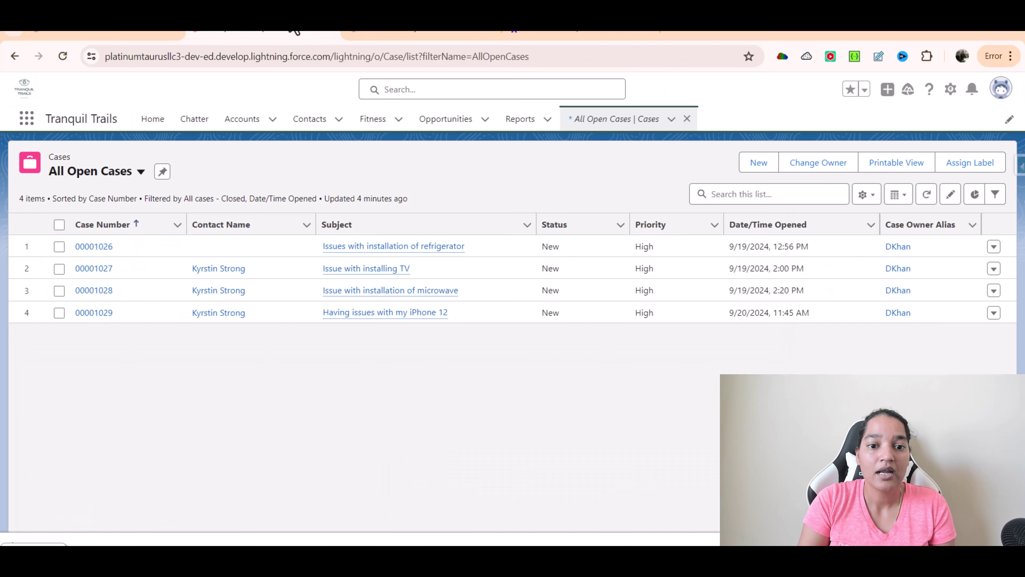
{"action": "left_click", "coordinate": [94, 246]}
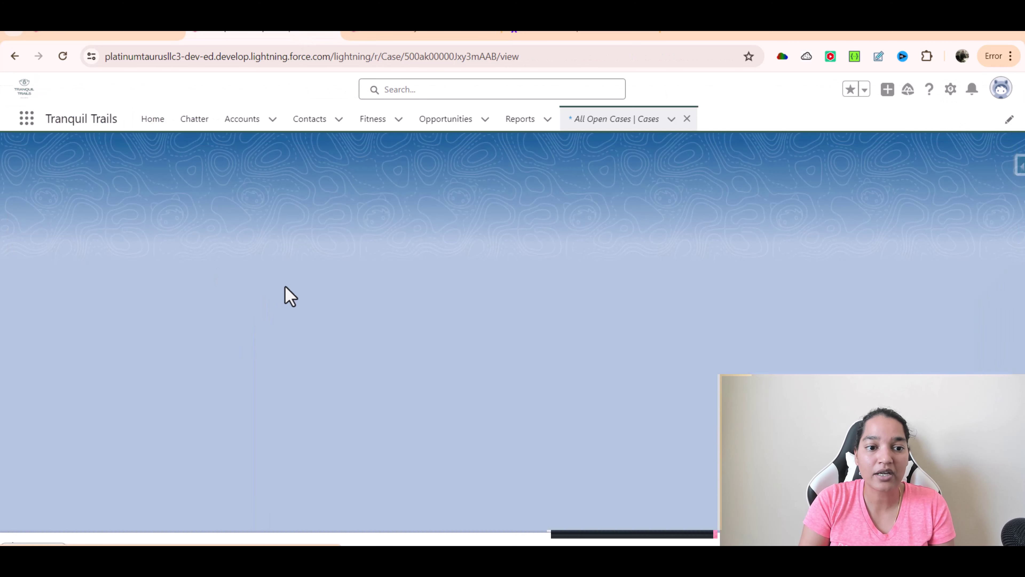